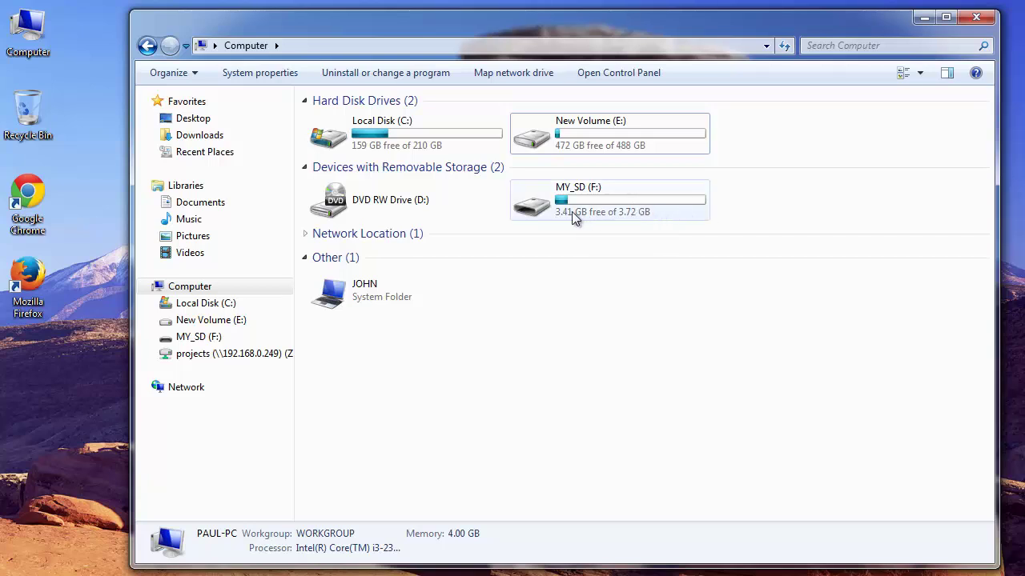
- Check the contents of the MY_SD (F:) card, then return to the Computer drive overview
{"action": "left_click", "coordinate": [630, 210]}
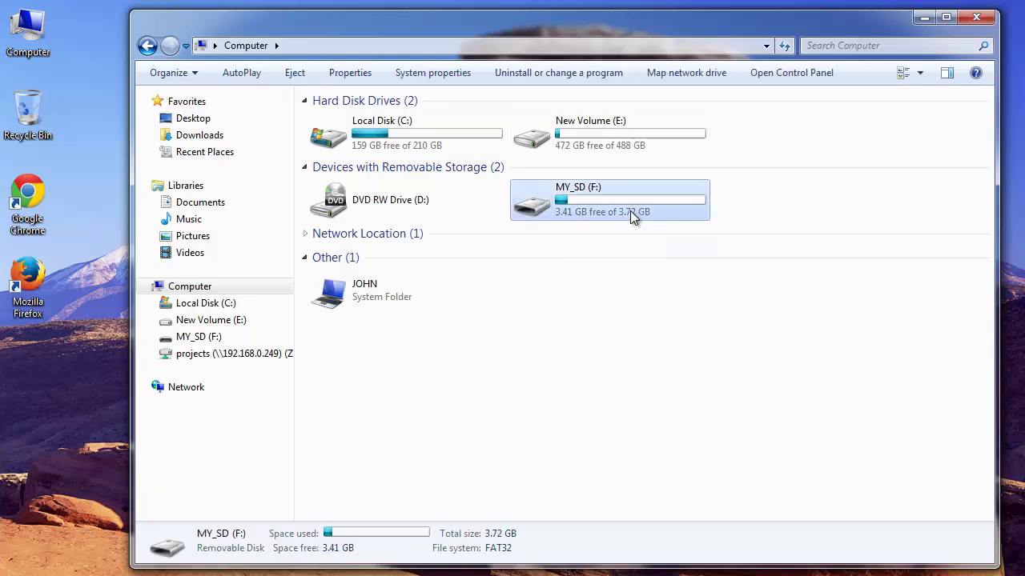
{"action": "double_click", "coordinate": [630, 210]}
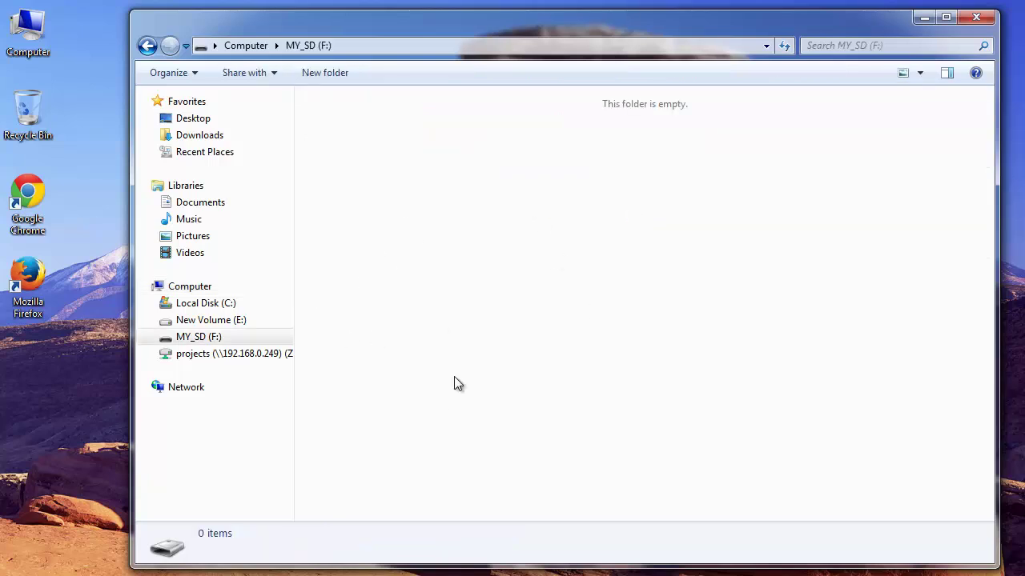
{"action": "left_click", "coordinate": [244, 46]}
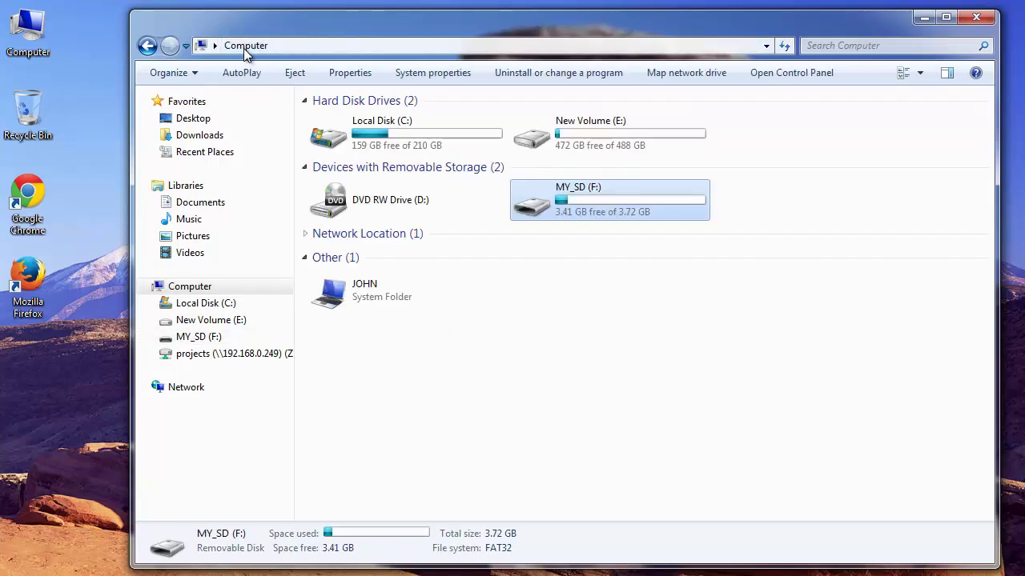
{"action": "left_click", "coordinate": [622, 402]}
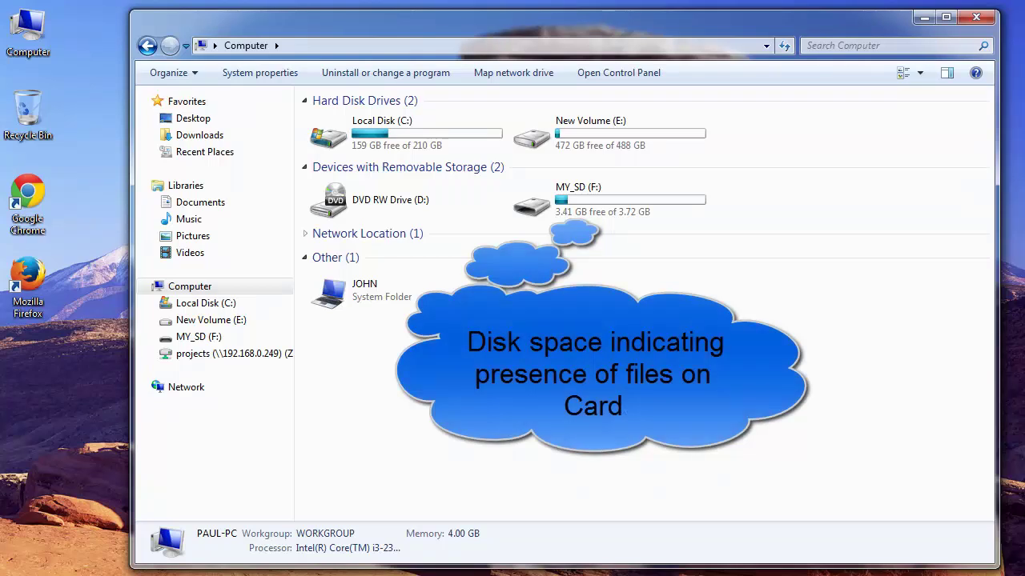
- With Explorer minimized, load recover-lost-data.com in Firefox
{"action": "left_click", "coordinate": [923, 18]}
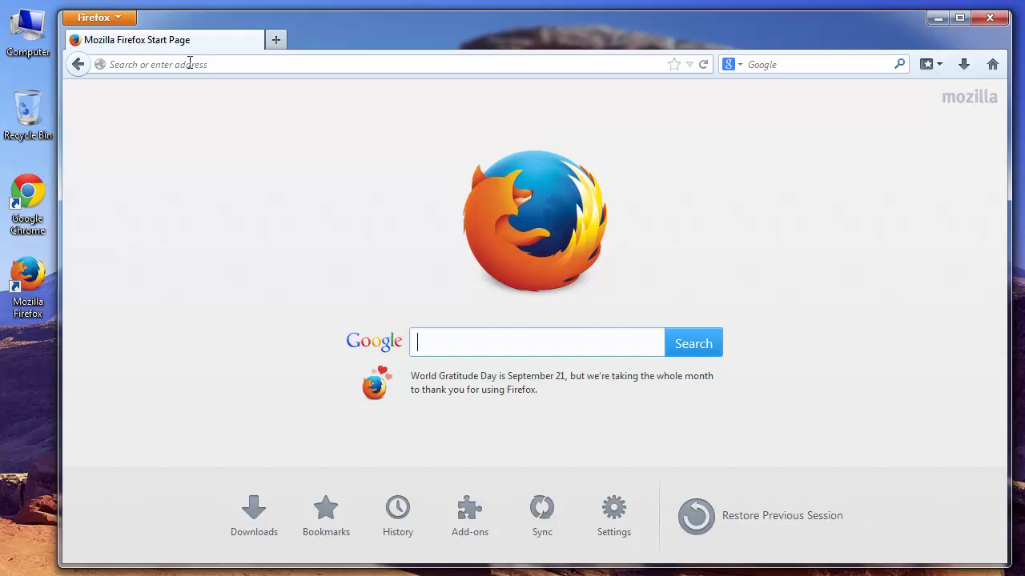
{"action": "left_click", "coordinate": [190, 64]}
{"action": "type", "text": "recvoe"}
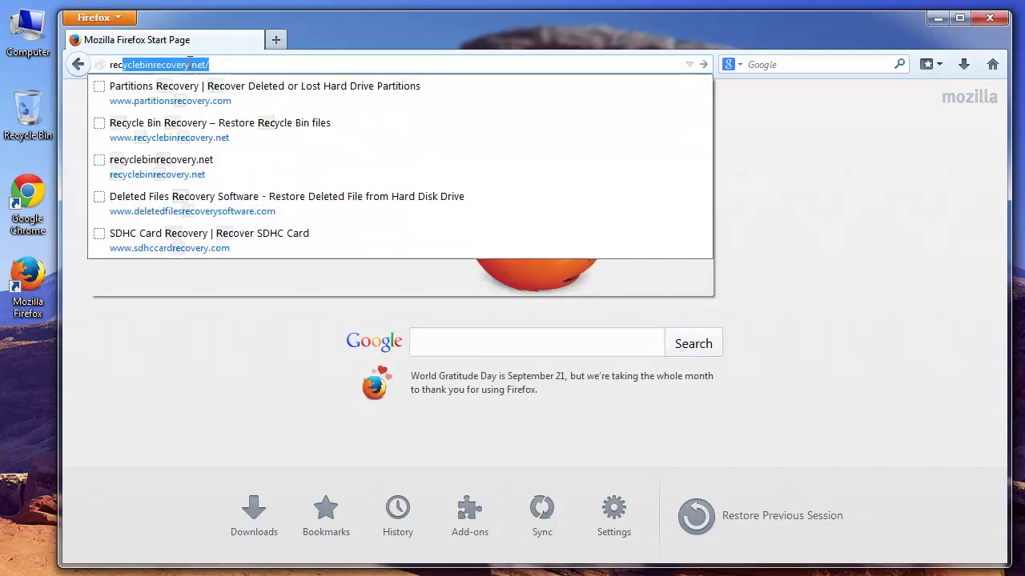
{"action": "key", "text": "BackSpace"}
{"action": "type", "text": "ove"}
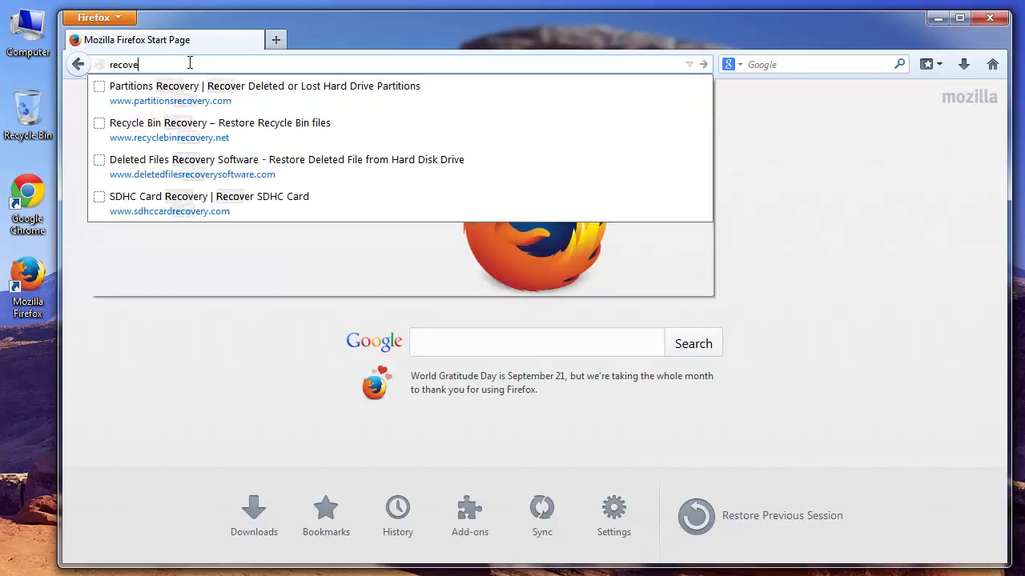
{"action": "type", "text": "r-lost"}
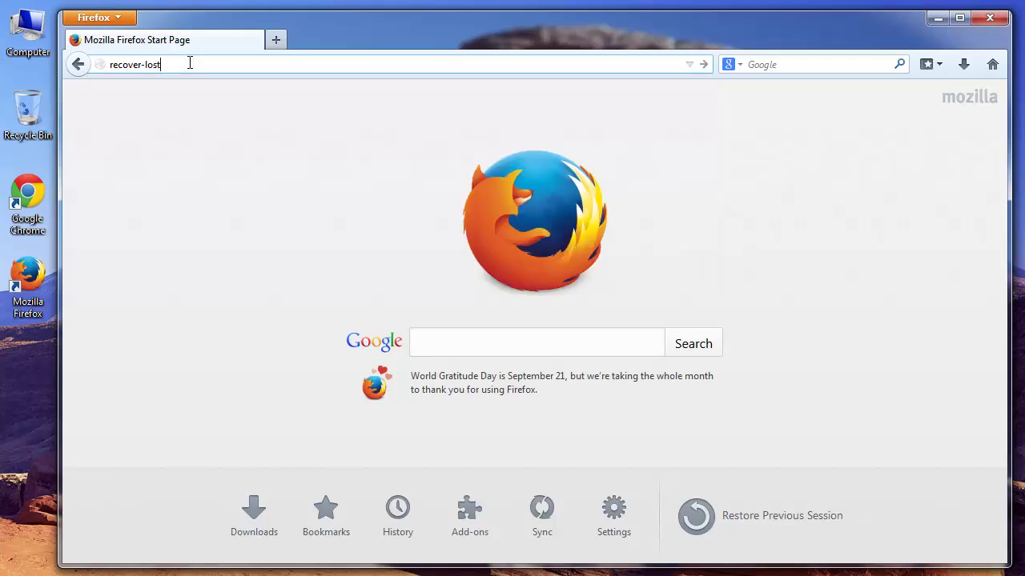
{"action": "type", "text": "-data.com"}
{"action": "key", "text": "Return"}
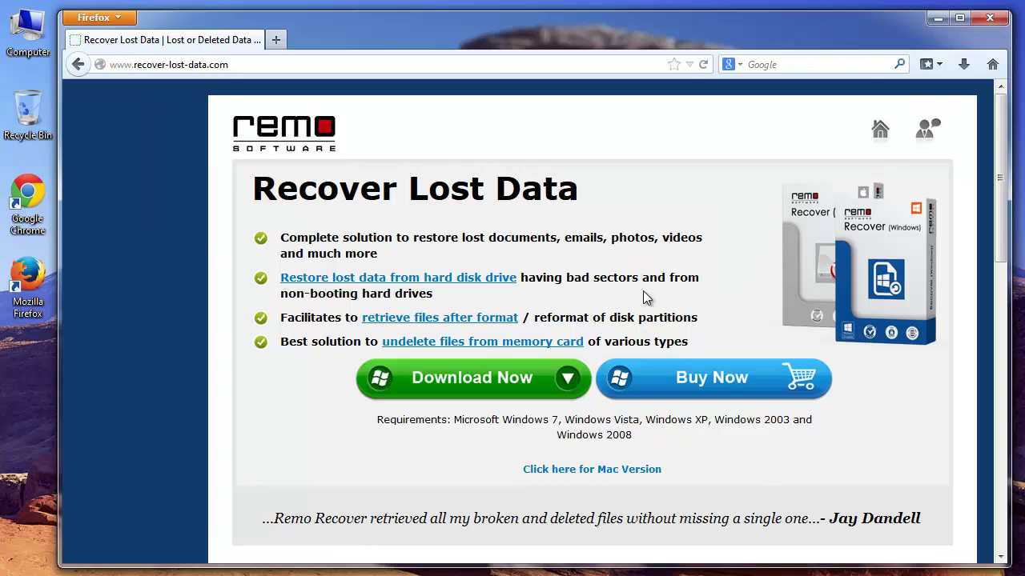
- Save the recover-lost-data-windows.exe installer to disk and minimize Firefox
{"action": "left_click", "coordinate": [484, 384]}
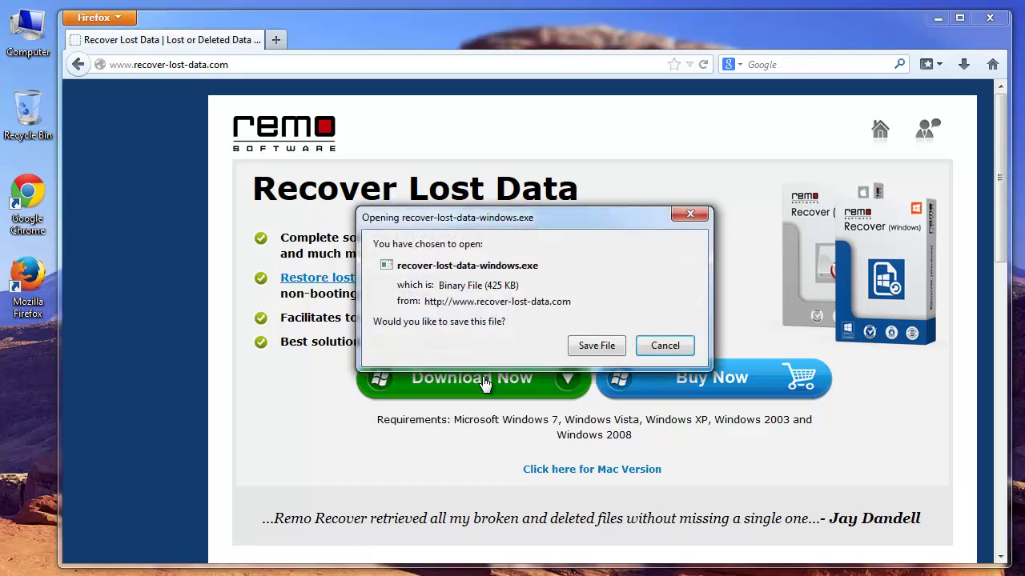
{"action": "left_click", "coordinate": [594, 344]}
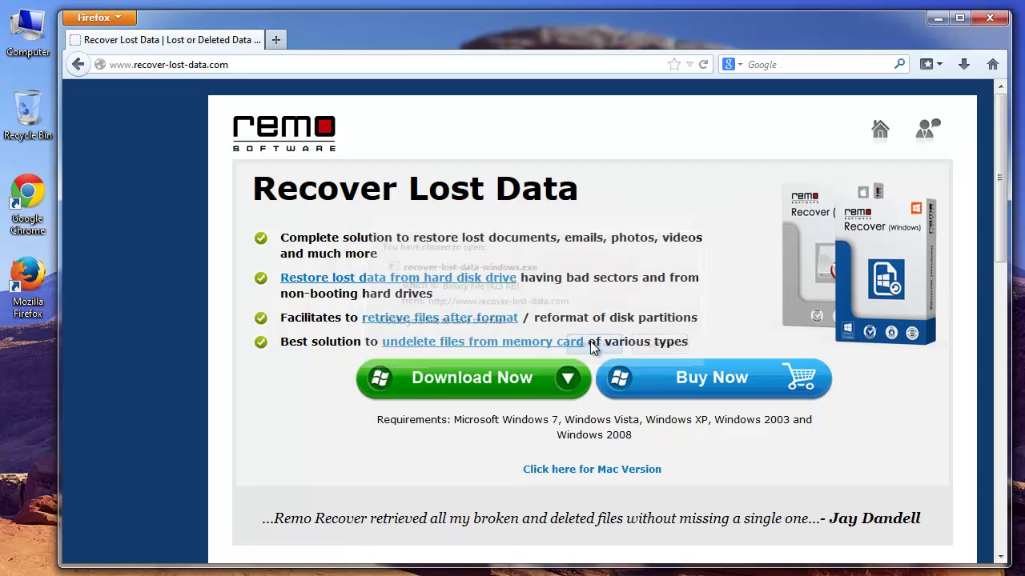
{"action": "left_click", "coordinate": [933, 18]}
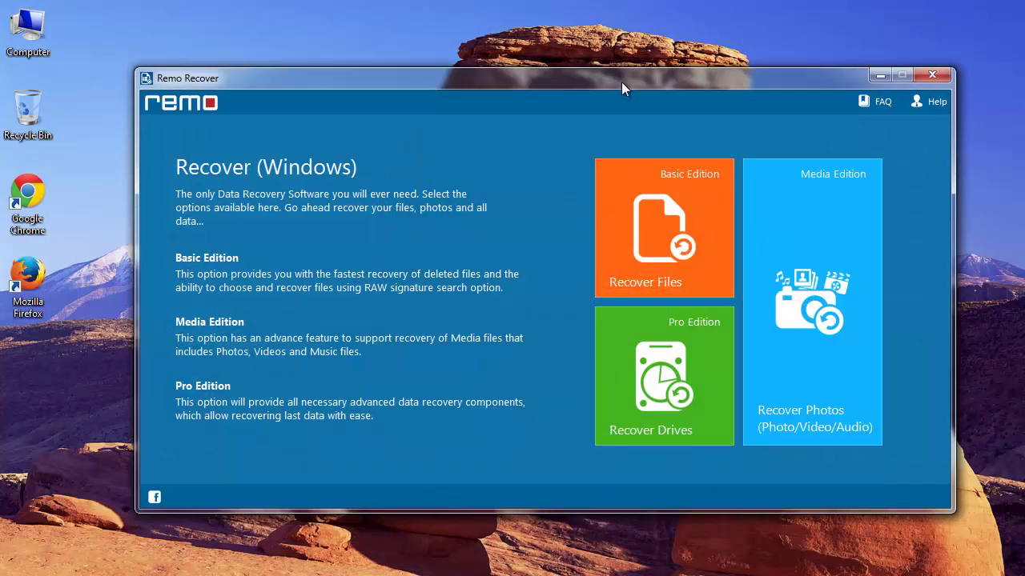
- Choose Media Edition Recover Photos, then Recover Lost Photos (Photo/Video/Audio)
{"action": "left_click_drag", "start_coordinate": [622, 82], "coordinate": [576, 83]}
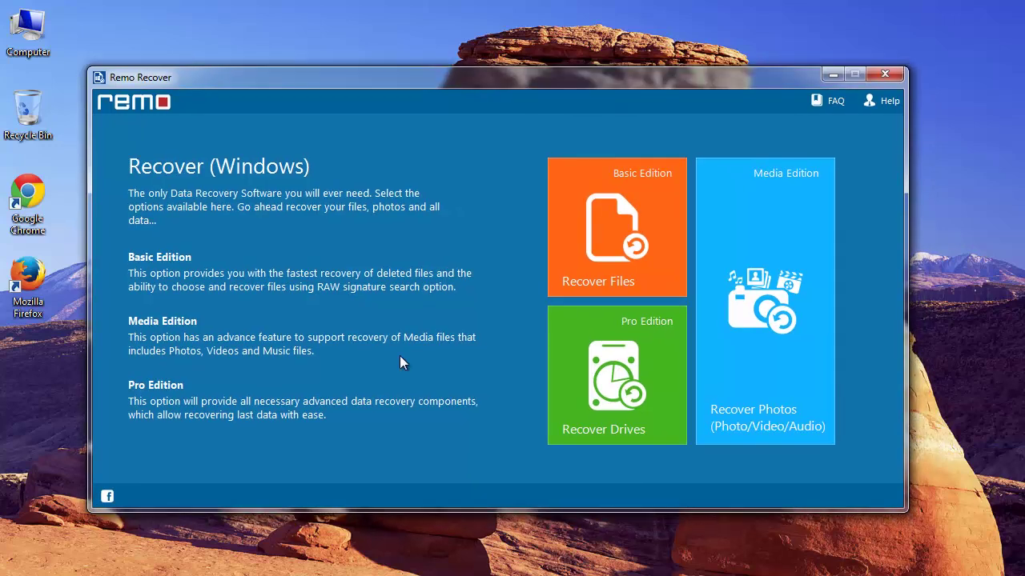
{"action": "left_click_drag", "start_coordinate": [778, 76], "coordinate": [793, 80]}
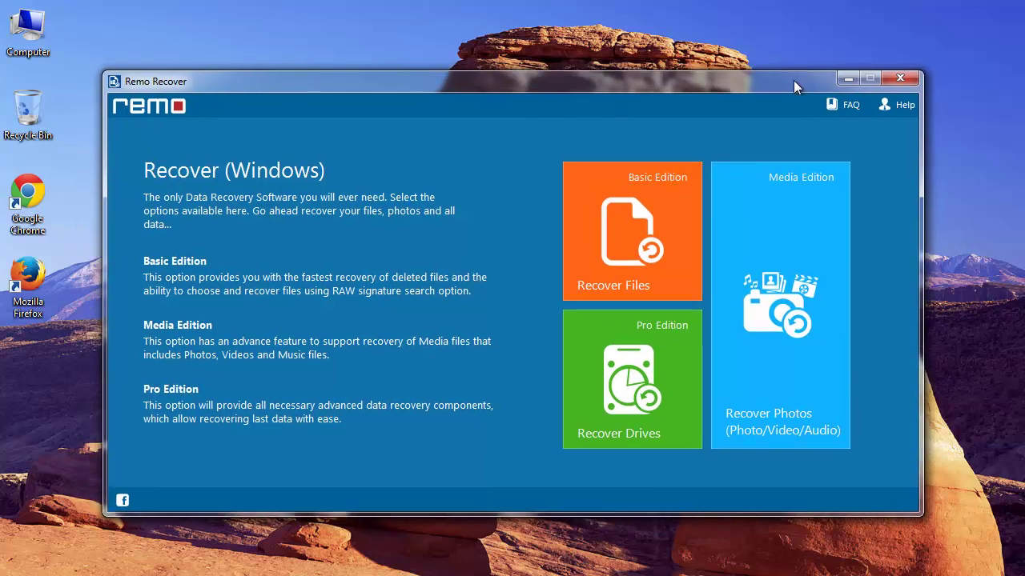
{"action": "left_click", "coordinate": [788, 337]}
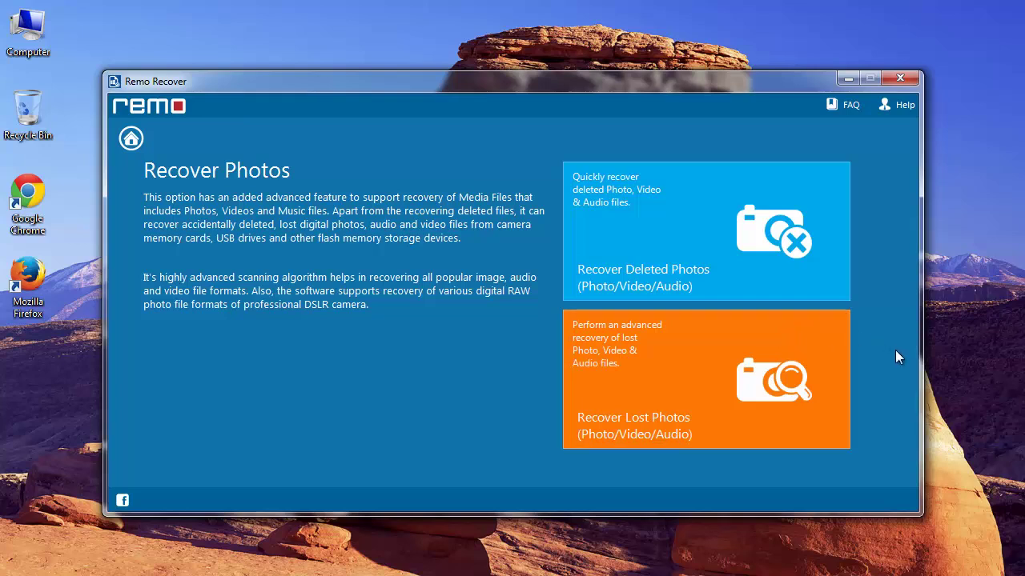
{"action": "left_click", "coordinate": [715, 376]}
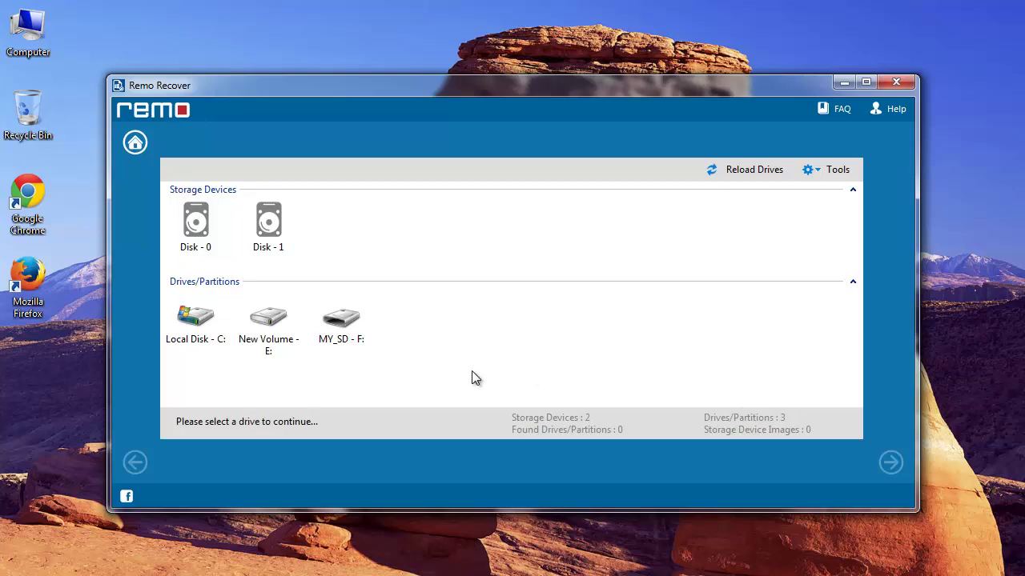
- Select the MY_SD - F: drive and continue to file-type selection
{"action": "left_click", "coordinate": [350, 331]}
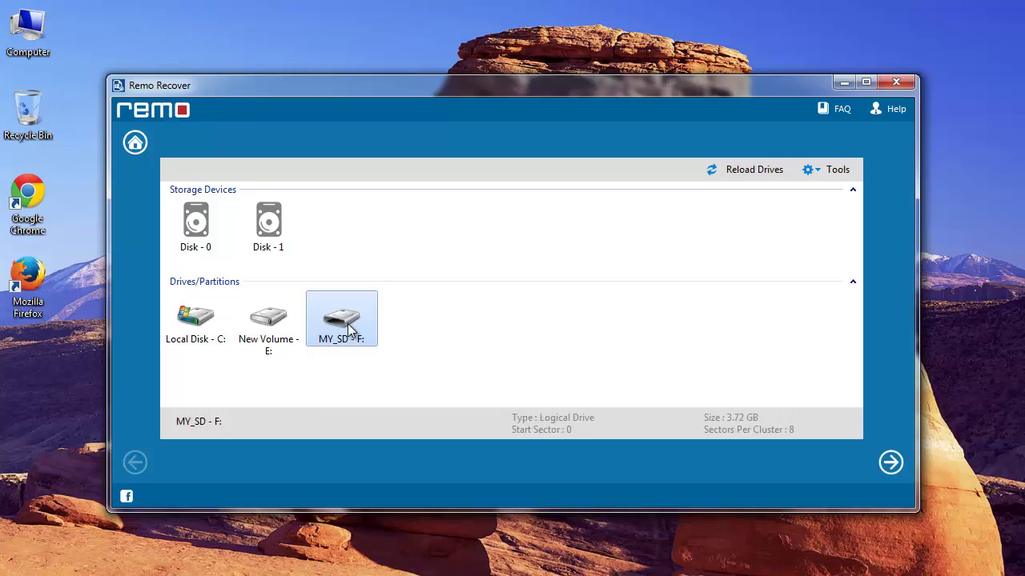
{"action": "left_click", "coordinate": [890, 464]}
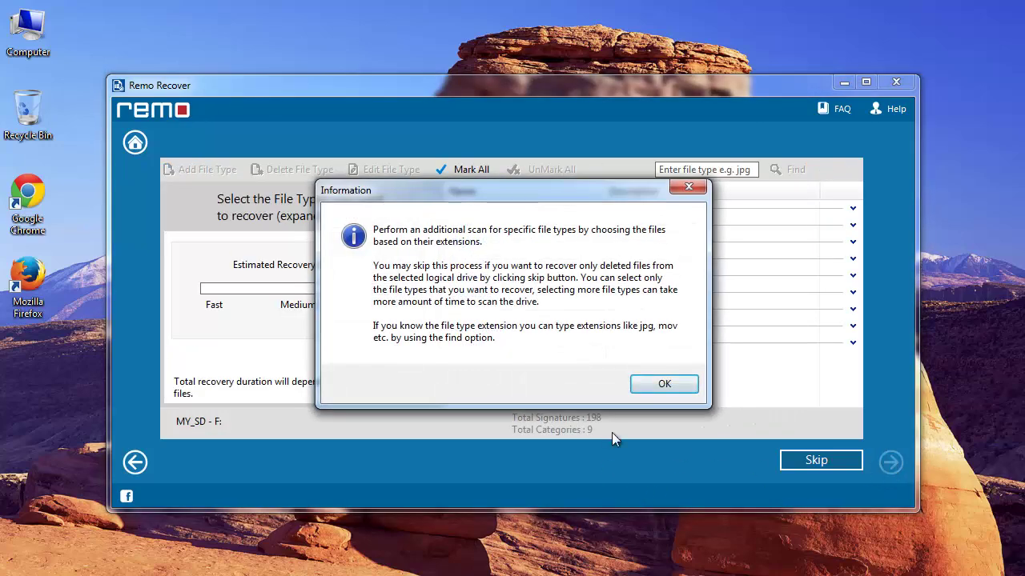
- Dismiss the notice and mark .jpeg under Picture file types
{"action": "left_click", "coordinate": [661, 385]}
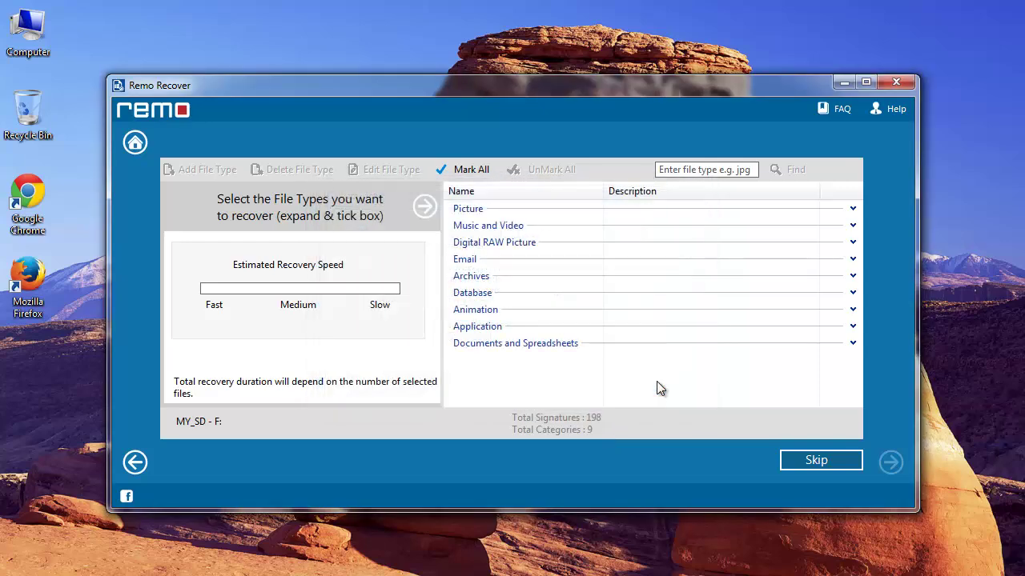
{"action": "left_click", "coordinate": [852, 208]}
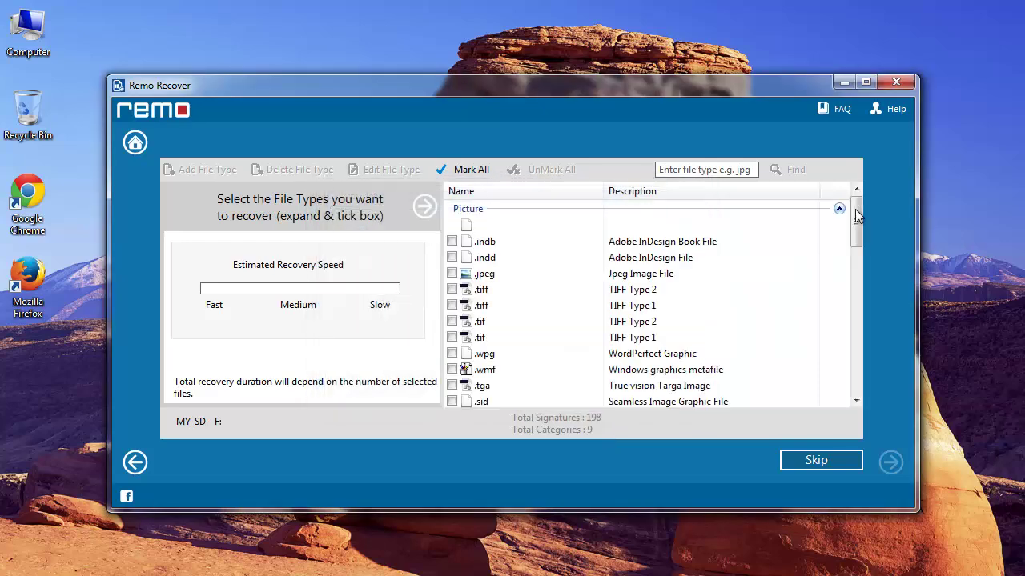
{"action": "left_click", "coordinate": [452, 273]}
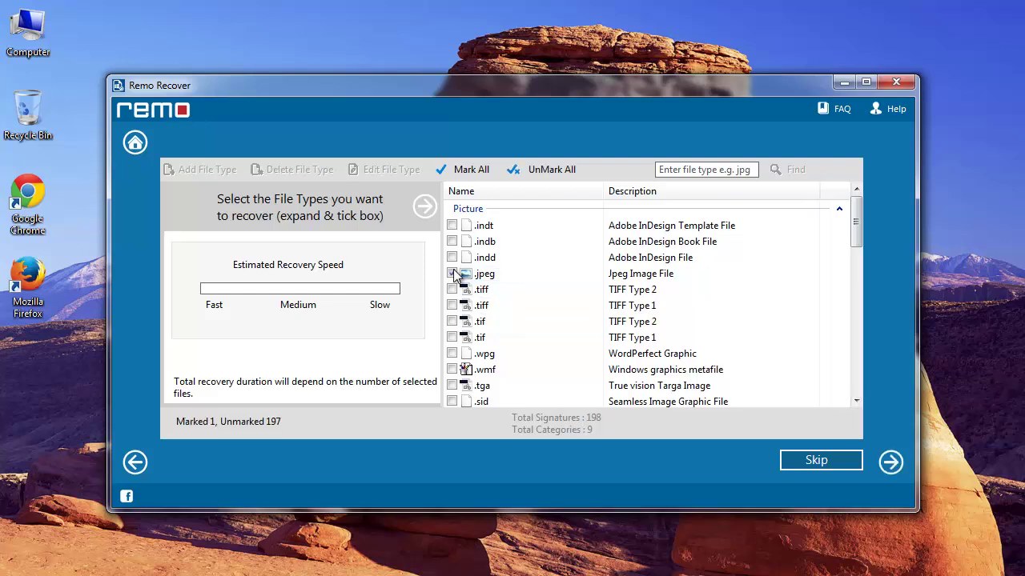
{"action": "left_click", "coordinate": [839, 209]}
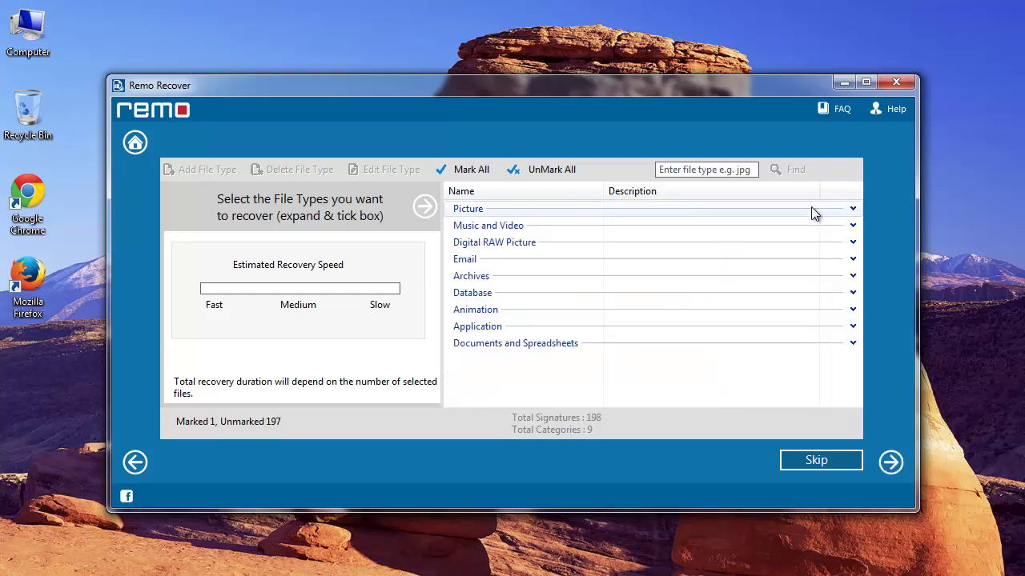
- Mark .mp3 and both .avi types under Music and Video, then start the scan
{"action": "left_click", "coordinate": [853, 225]}
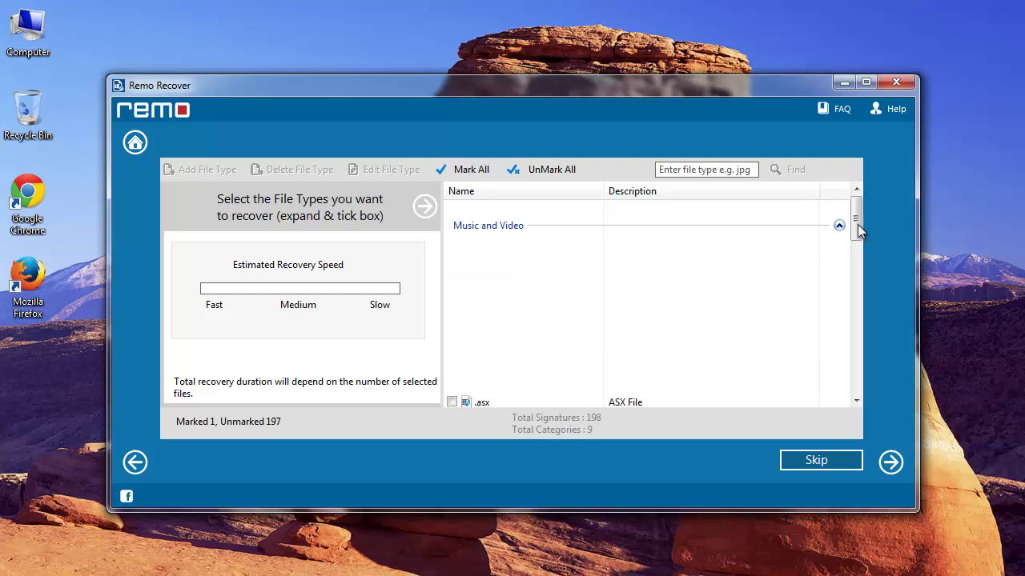
{"action": "left_click", "coordinate": [452, 355]}
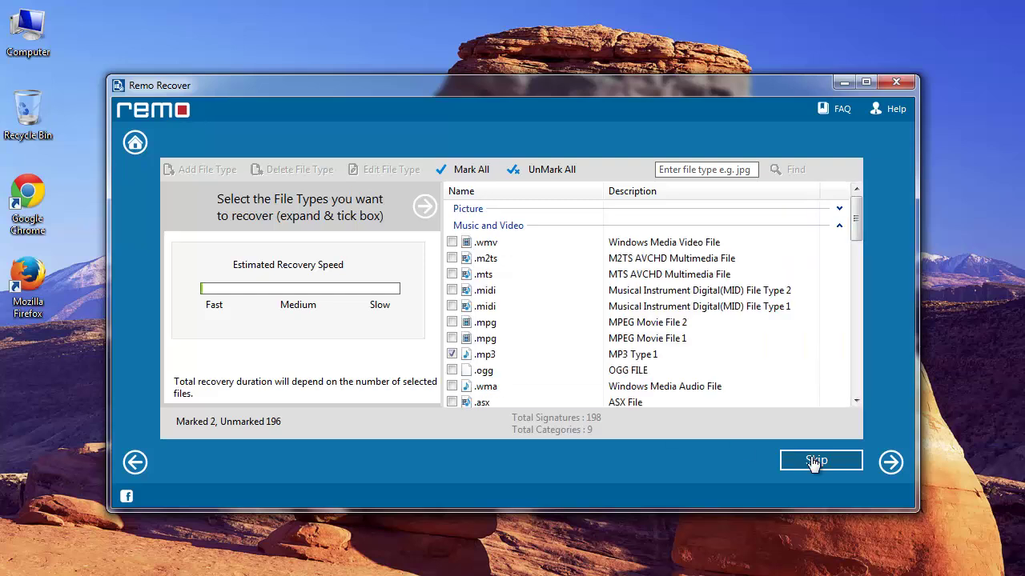
{"action": "scroll", "coordinate": [560, 368], "scroll_direction": "down", "scroll_amount": 5}
{"action": "left_click", "coordinate": [452, 383]}
{"action": "left_click", "coordinate": [452, 384]}
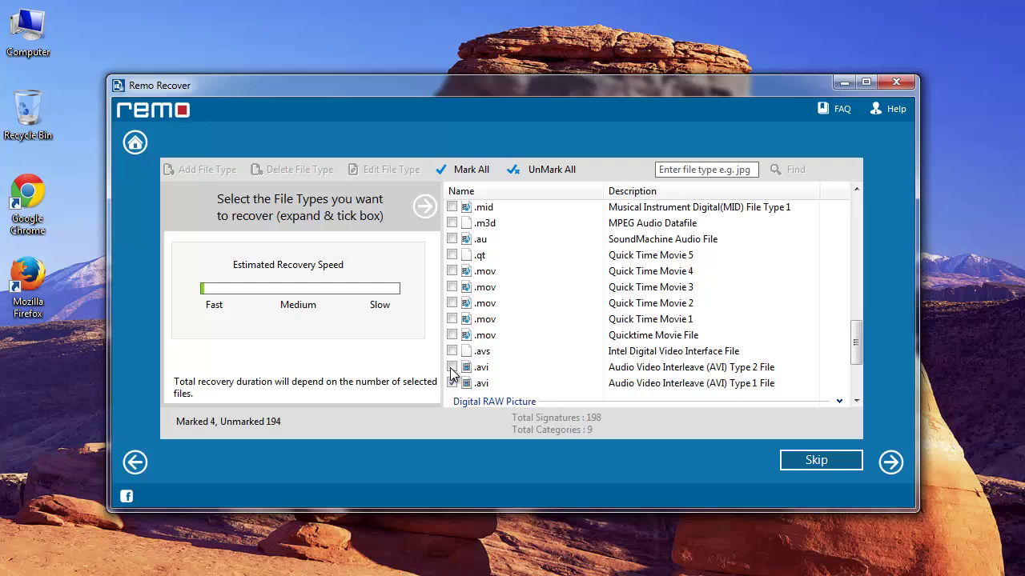
{"action": "left_click", "coordinate": [452, 367]}
{"action": "scroll", "coordinate": [542, 473], "scroll_direction": "up", "scroll_amount": 5}
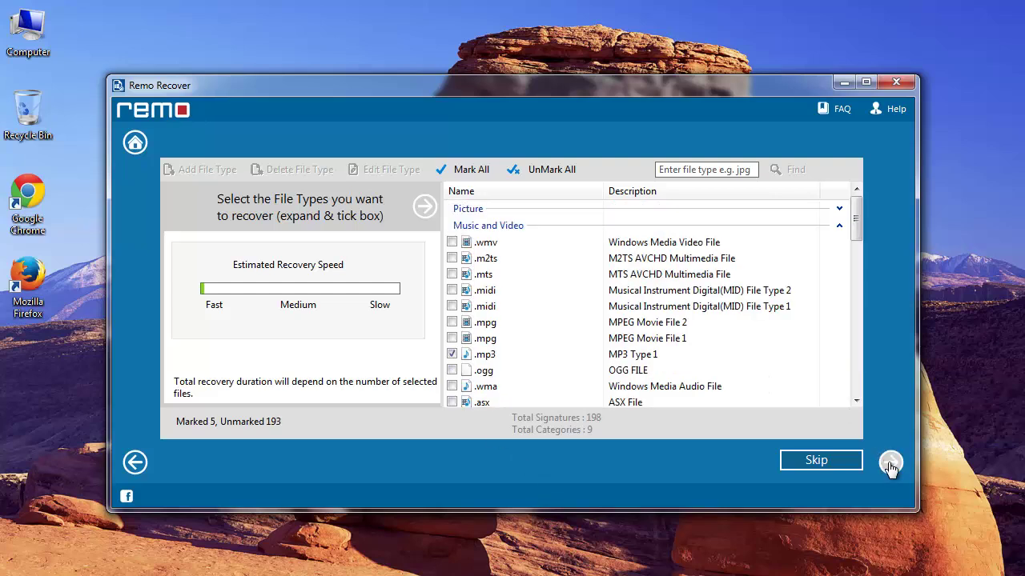
{"action": "left_click", "coordinate": [890, 463]}
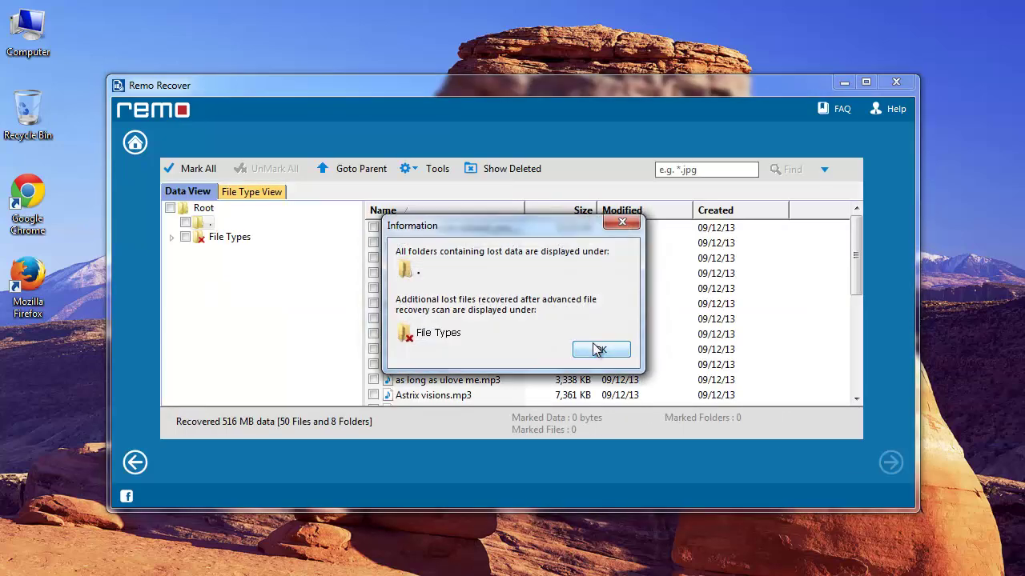
- Under File Types in the Data View, tick jpeg[5], mp3[17] and mp4[2]
{"action": "left_click", "coordinate": [600, 350]}
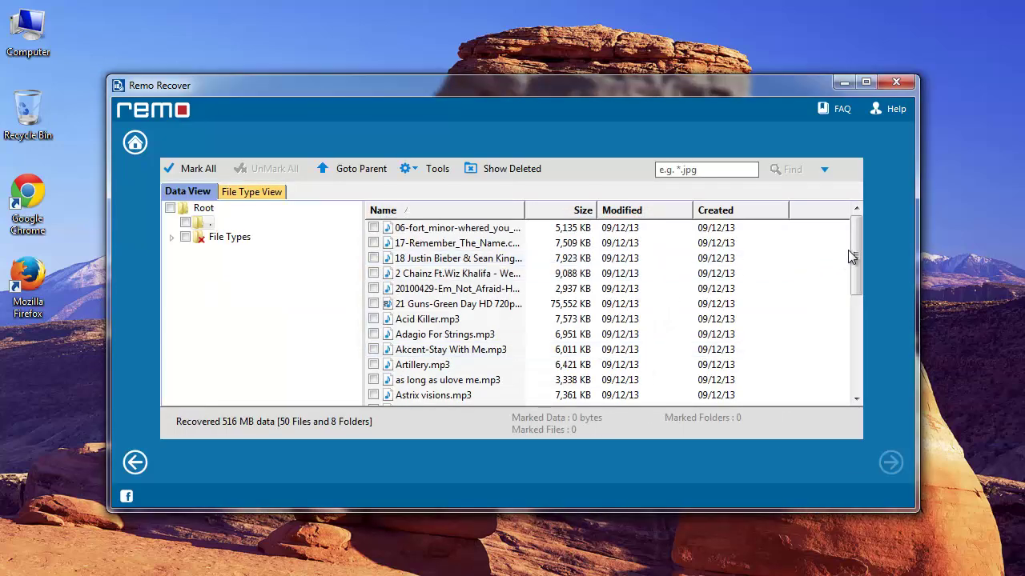
{"action": "left_click_drag", "start_coordinate": [858, 253], "coordinate": [857, 226]}
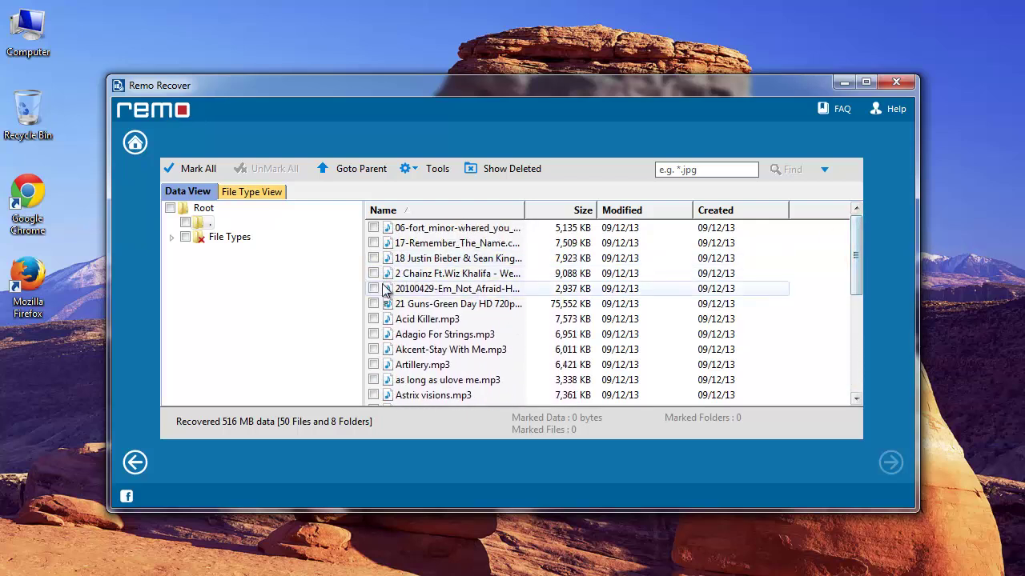
{"action": "left_click", "coordinate": [172, 239]}
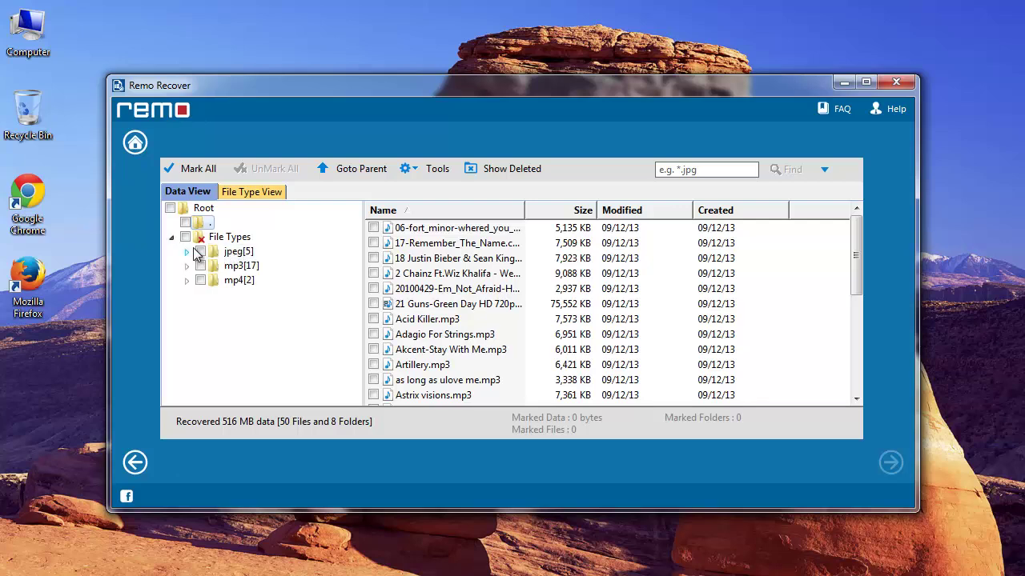
{"action": "left_click", "coordinate": [200, 252]}
{"action": "left_click", "coordinate": [201, 266]}
{"action": "left_click", "coordinate": [200, 280]}
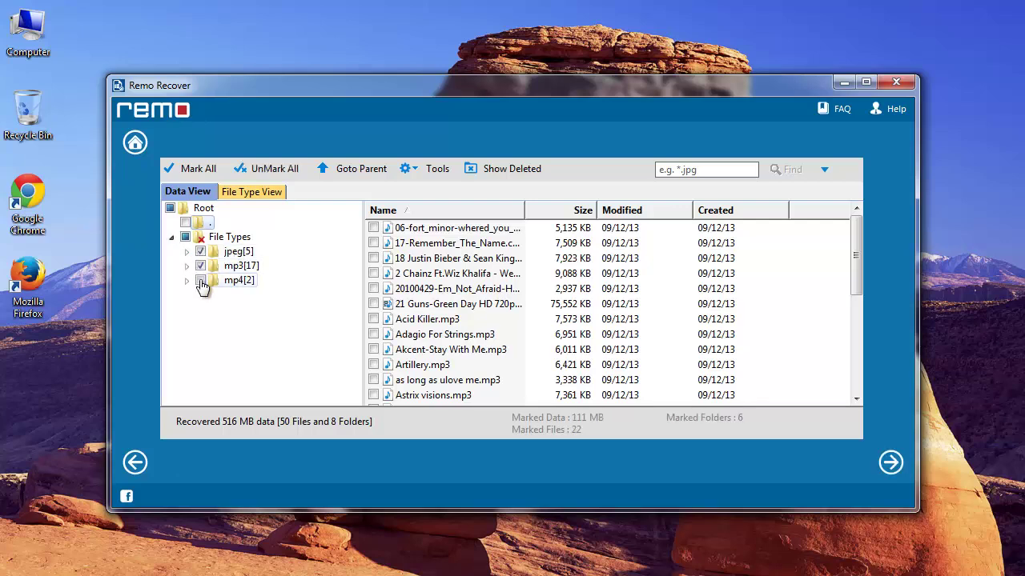
- Save the recovery session as an .rrs4 file in Documents under its default name
{"action": "left_click", "coordinate": [891, 463]}
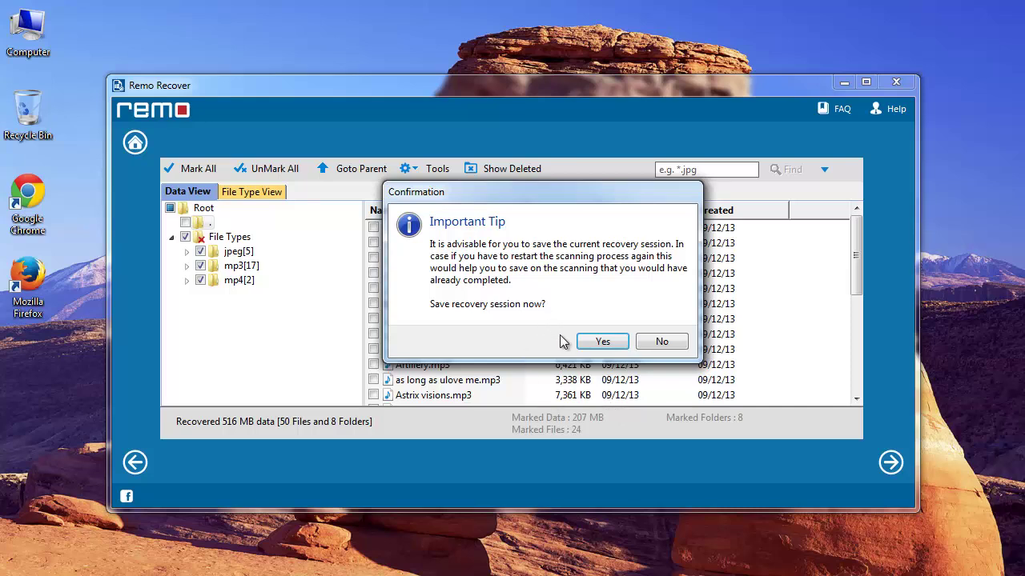
{"action": "left_click", "coordinate": [602, 343]}
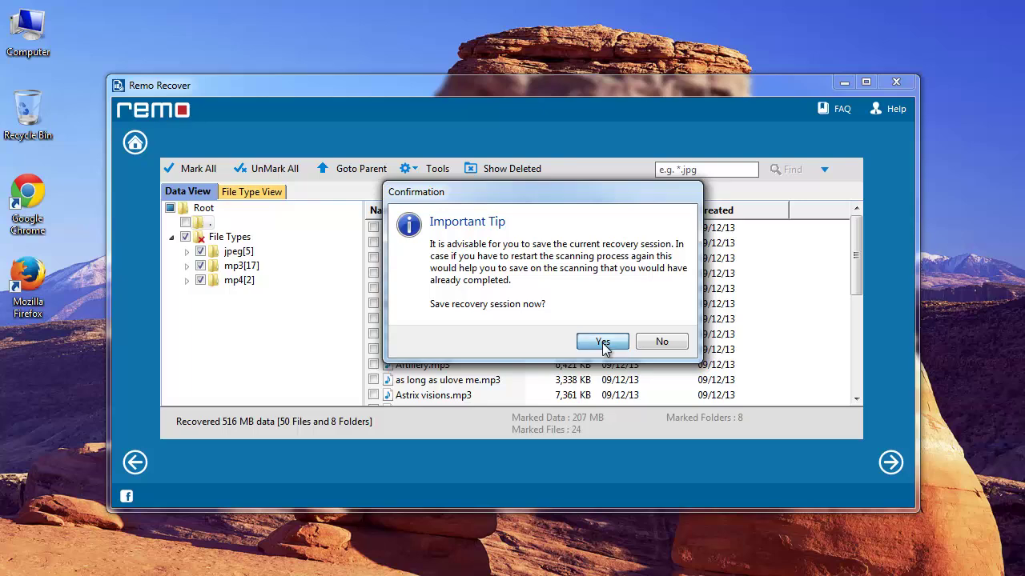
{"action": "left_click", "coordinate": [516, 463]}
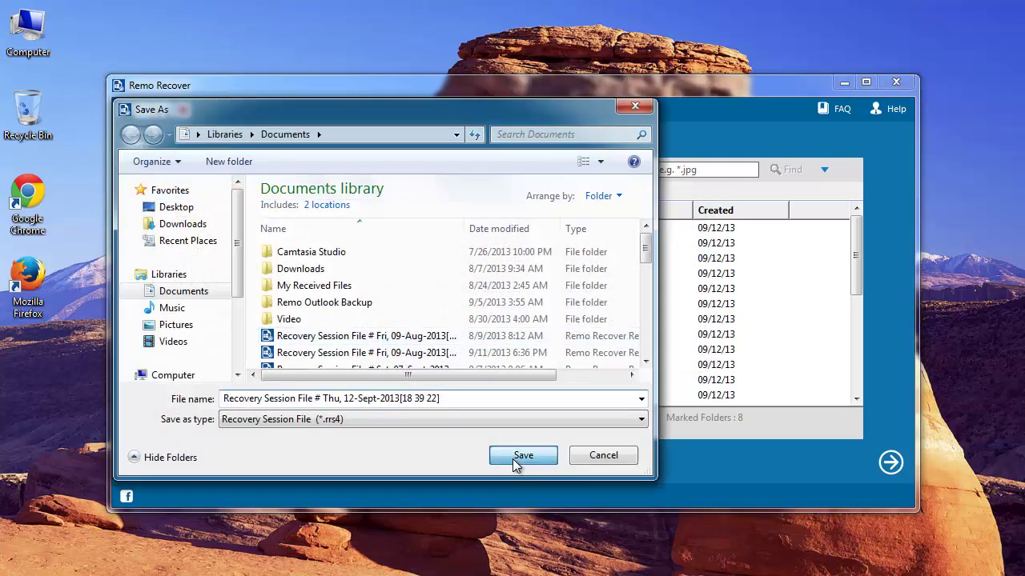
{"action": "left_click", "coordinate": [683, 361]}
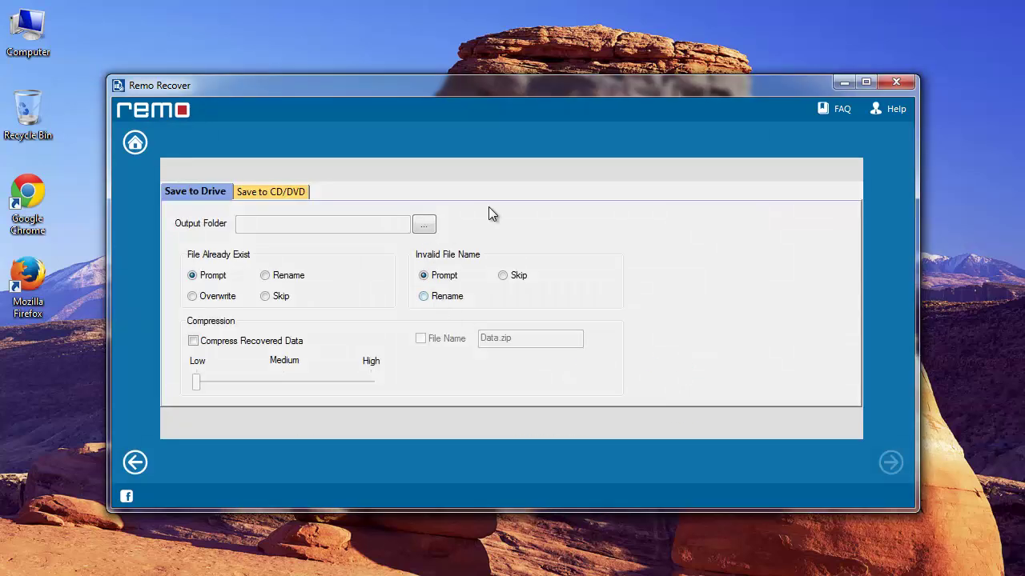
- In the output folder browser, create a new folder named sd-card
{"action": "left_click", "coordinate": [424, 226]}
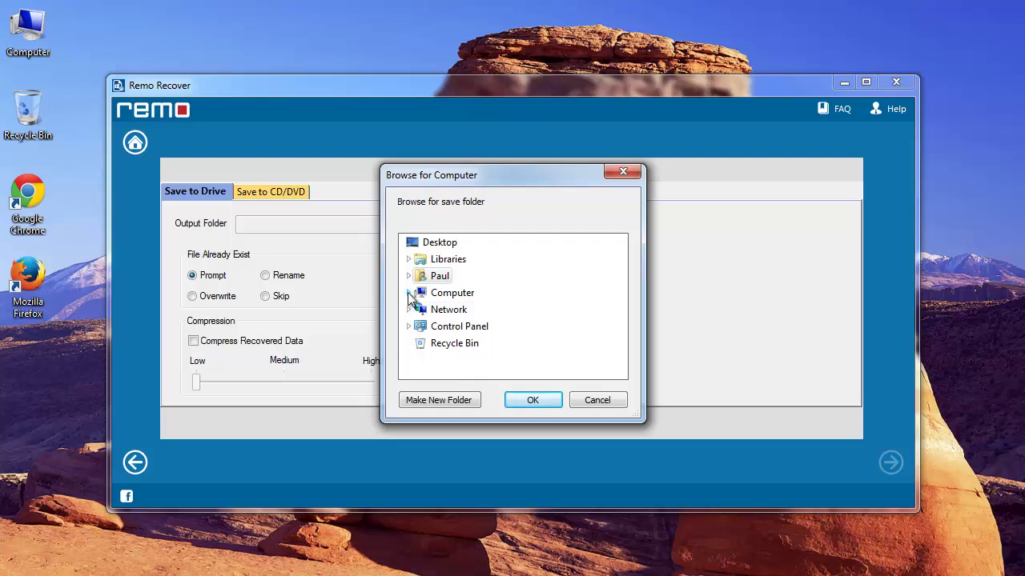
{"action": "left_click", "coordinate": [409, 294]}
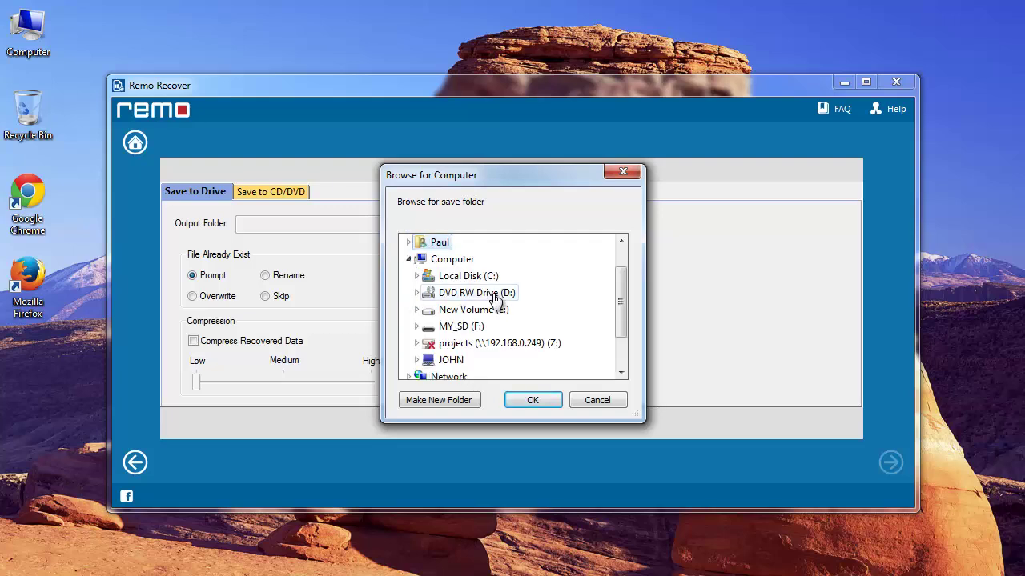
{"action": "left_click", "coordinate": [416, 310]}
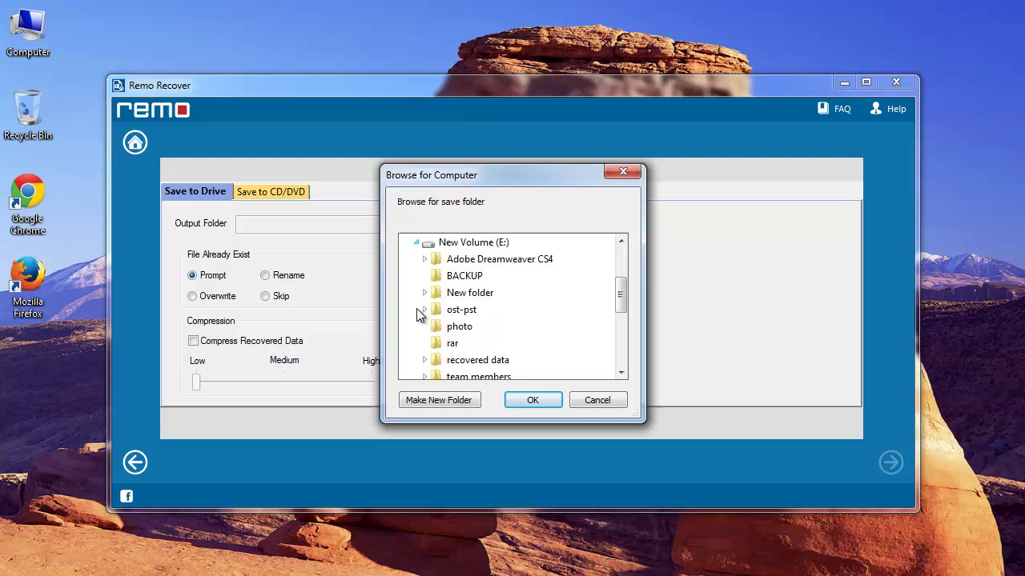
{"action": "left_click", "coordinate": [439, 402]}
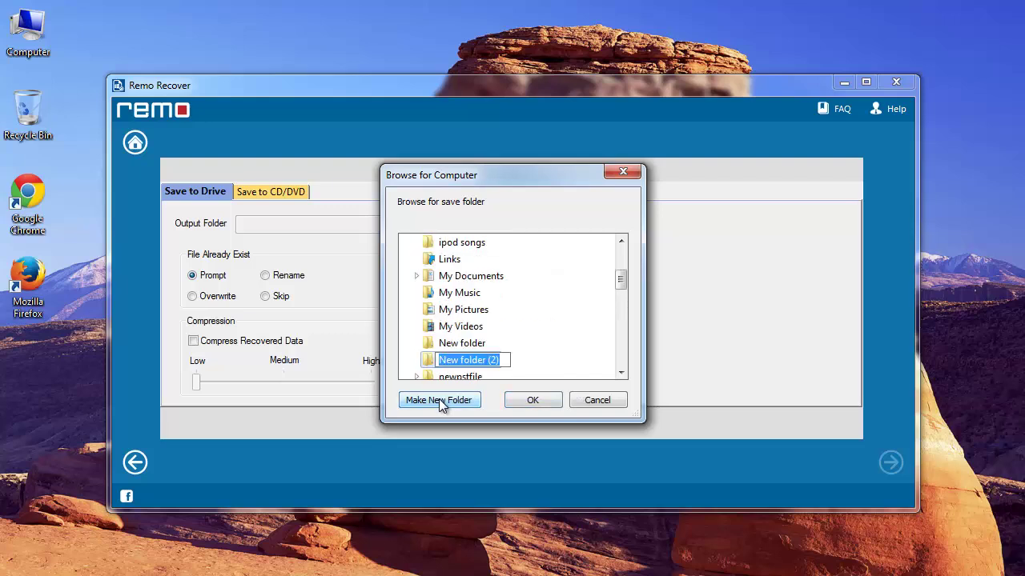
{"action": "type", "text": "sd-card"}
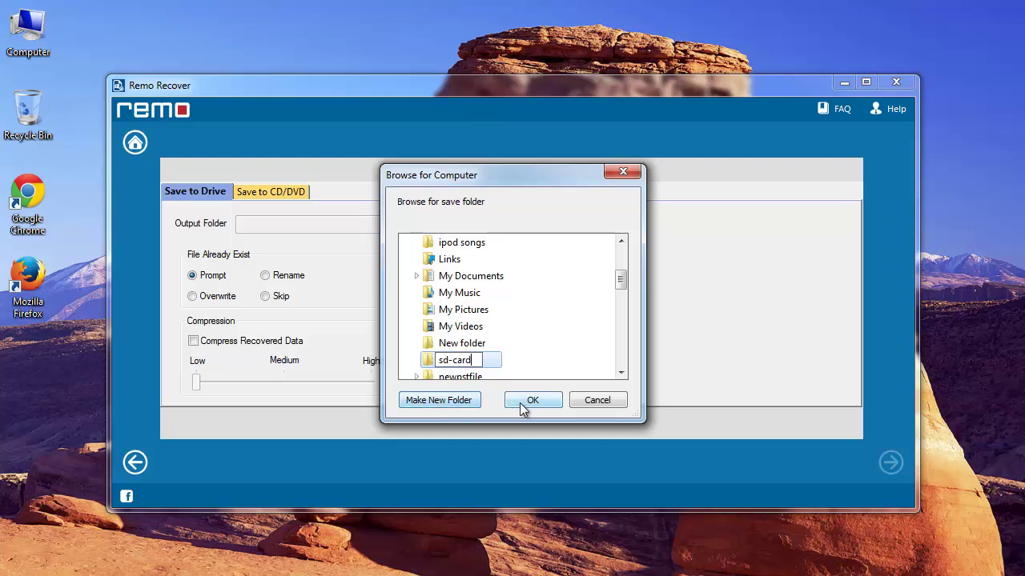
{"action": "key", "text": "Return"}
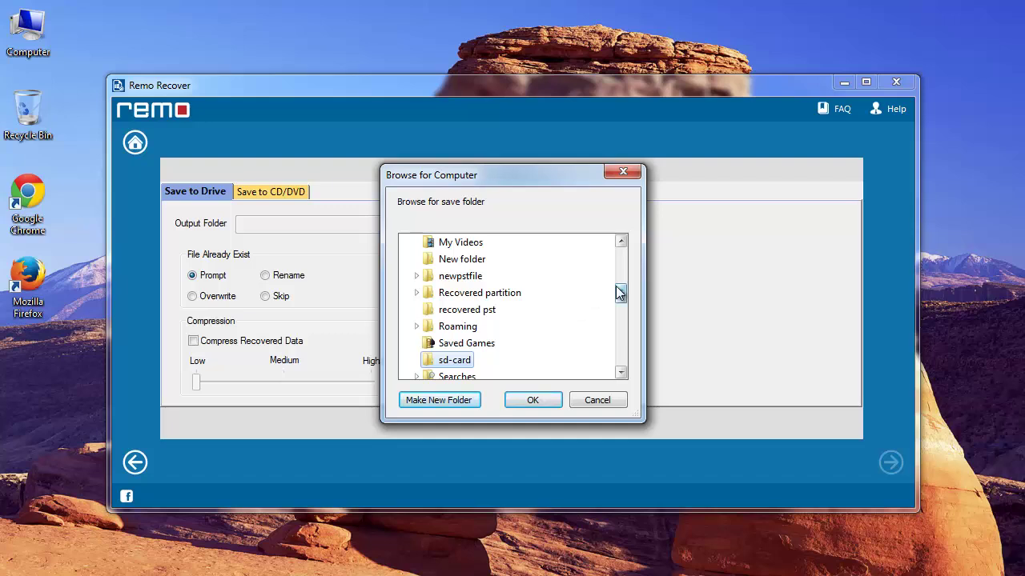
- Move the sd-card folder onto New Volume (E:) and set E:\sd-card as output folder
{"action": "right_click", "coordinate": [447, 365]}
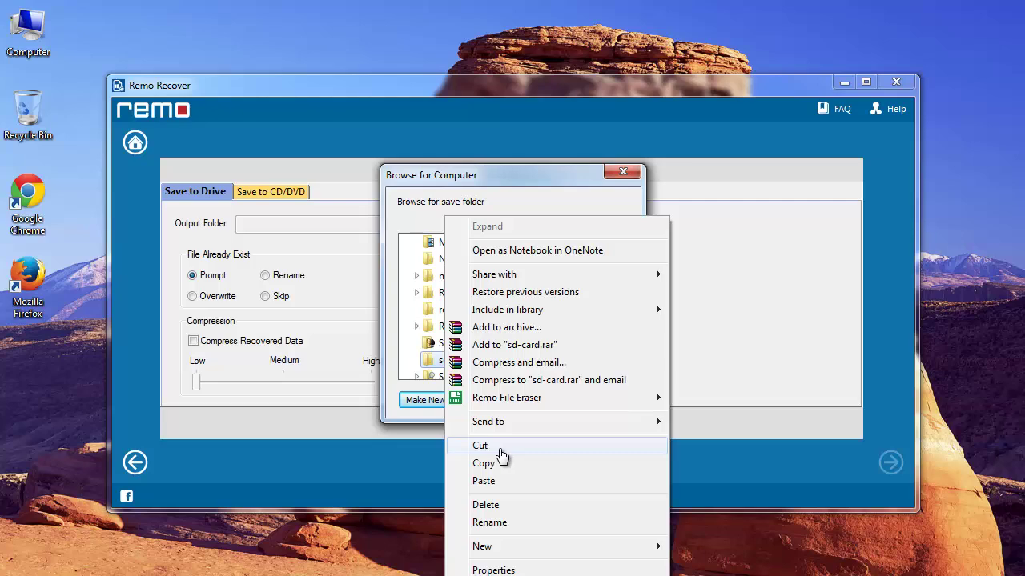
{"action": "left_click", "coordinate": [480, 445]}
{"action": "scroll", "coordinate": [433, 273], "scroll_direction": "down", "scroll_amount": 10}
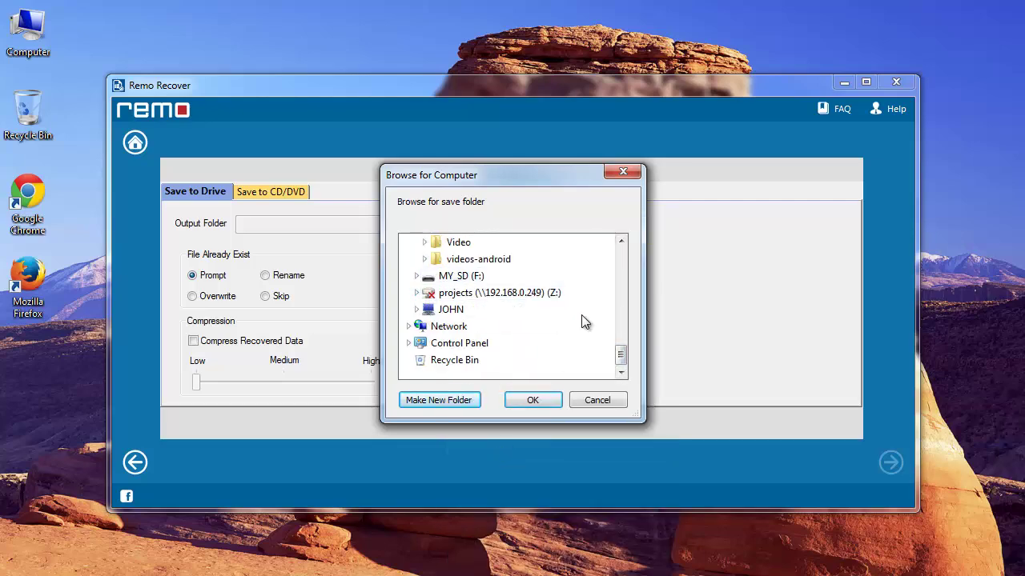
{"action": "scroll", "coordinate": [581, 320], "scroll_direction": "up", "scroll_amount": 5}
{"action": "right_click", "coordinate": [468, 275]}
{"action": "left_click", "coordinate": [491, 497]}
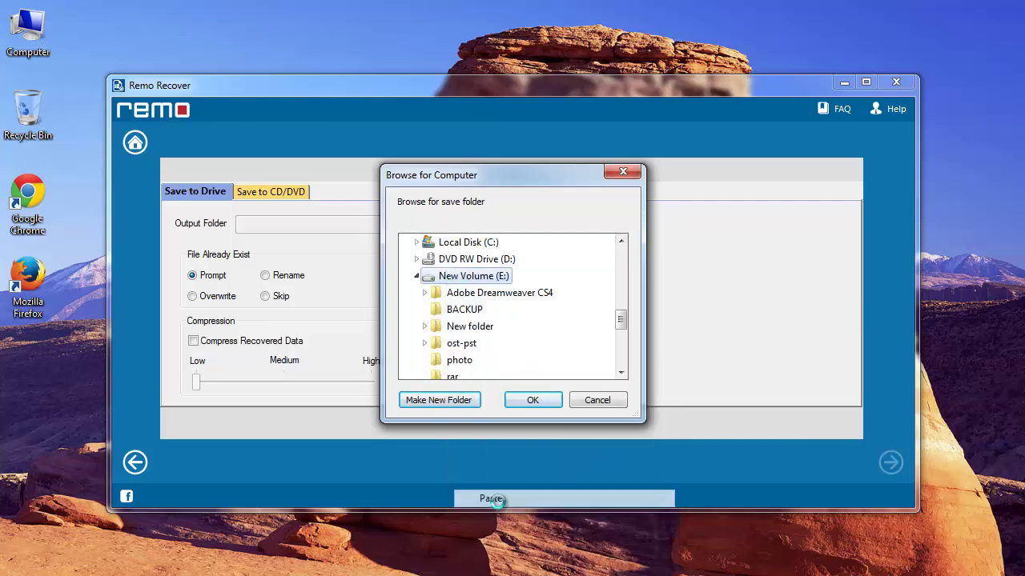
{"action": "scroll", "coordinate": [449, 320], "scroll_direction": "down", "scroll_amount": 6}
{"action": "left_click", "coordinate": [454, 326]}
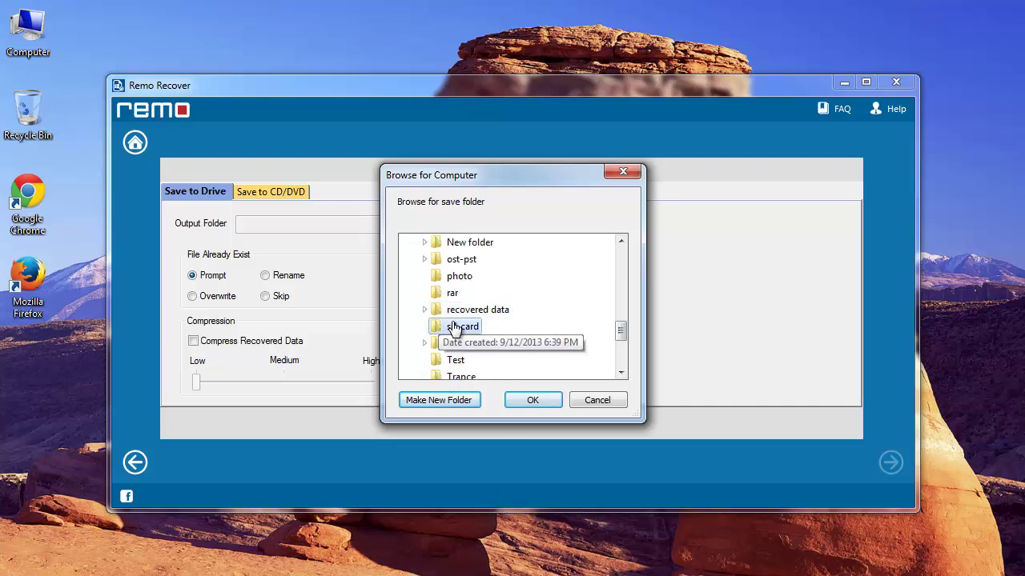
{"action": "left_click", "coordinate": [531, 403]}
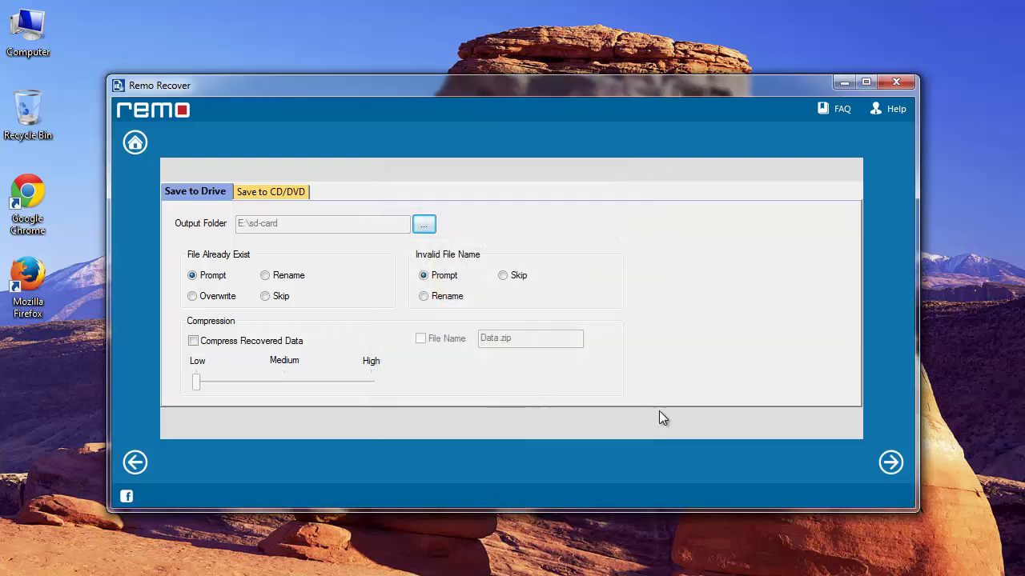
- Save the marked jpeg, mp3 and mp4 files to E:\sd-card
{"action": "left_click", "coordinate": [887, 461]}
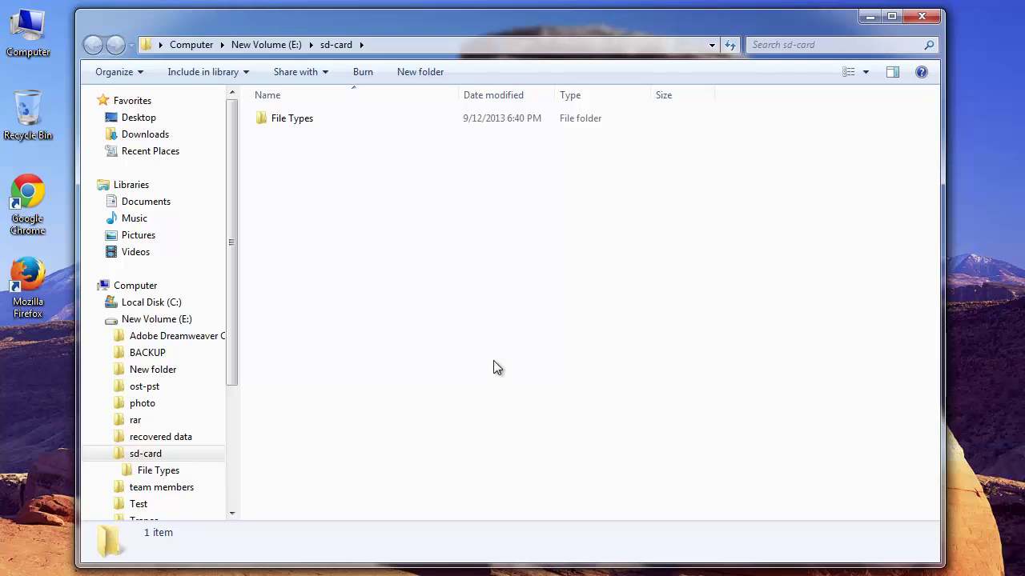
- Open File Types and view the five recovered photos in jpeg[1-5]
{"action": "double_click", "coordinate": [297, 121]}
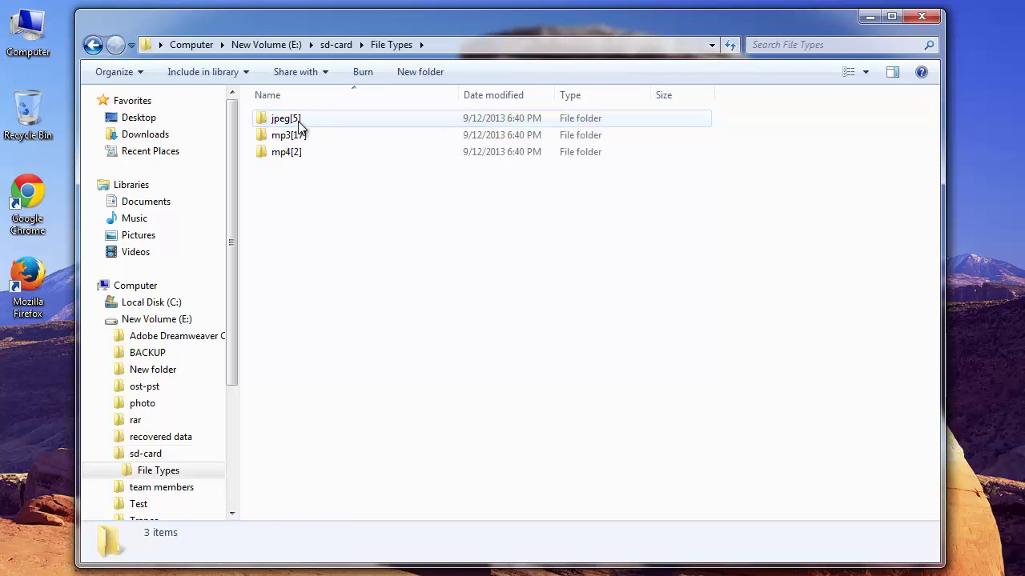
{"action": "double_click", "coordinate": [291, 120]}
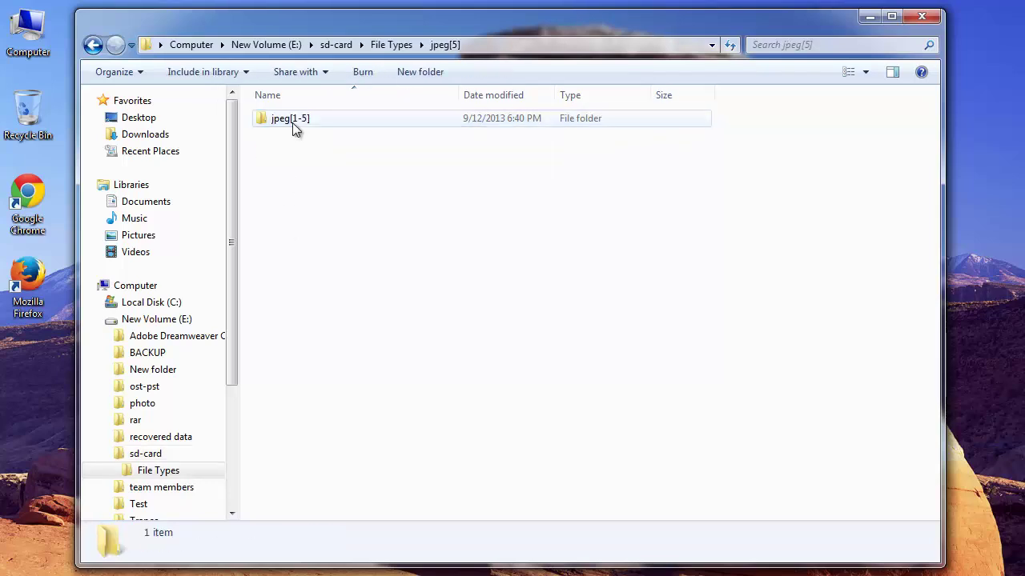
{"action": "double_click", "coordinate": [293, 122]}
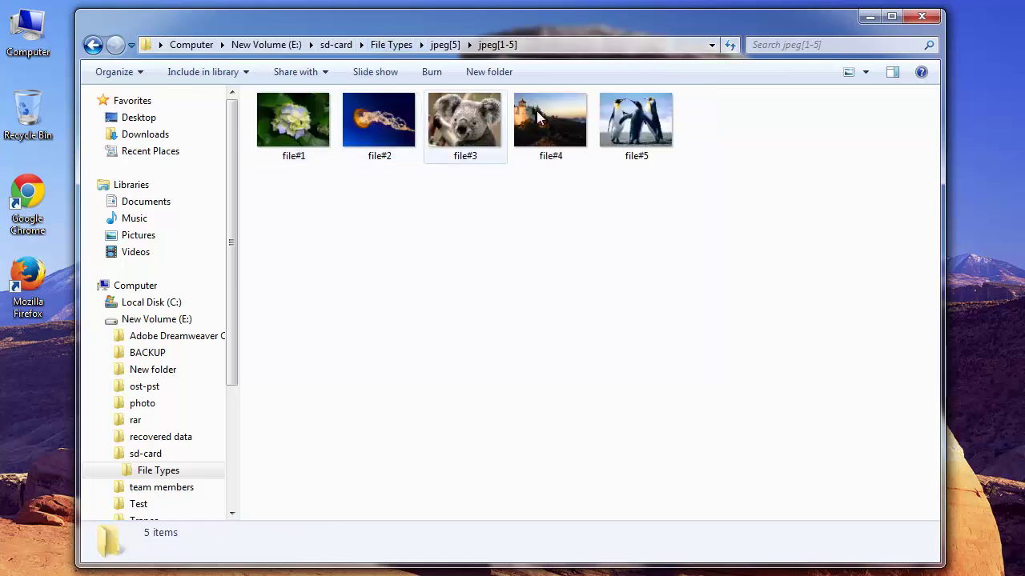
{"action": "left_click", "coordinate": [388, 44]}
- Check the 17 songs in mp3[1-17] and two videos in mp4[1-2]
{"action": "double_click", "coordinate": [290, 136]}
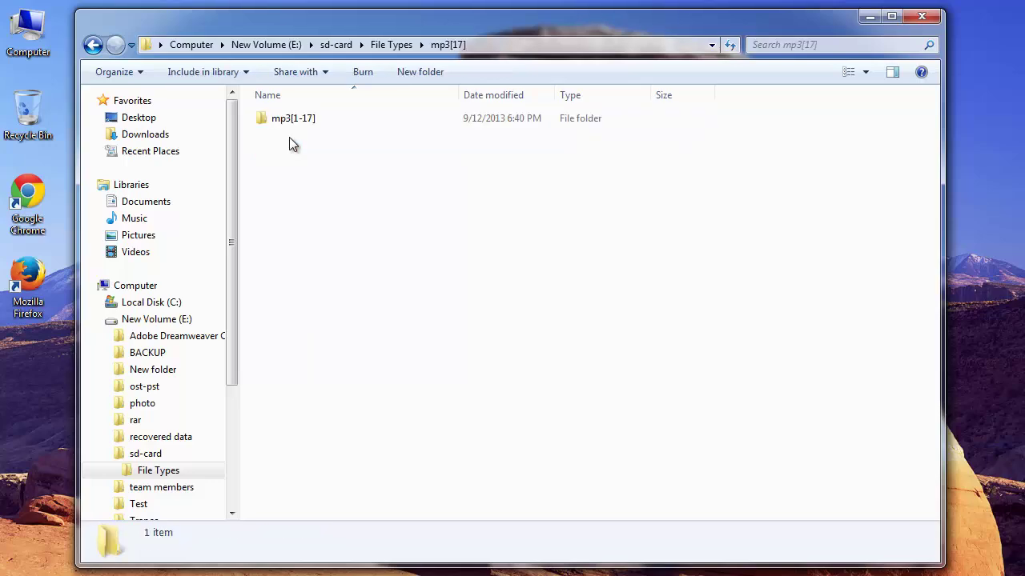
{"action": "left_click", "coordinate": [292, 121]}
{"action": "double_click", "coordinate": [293, 120]}
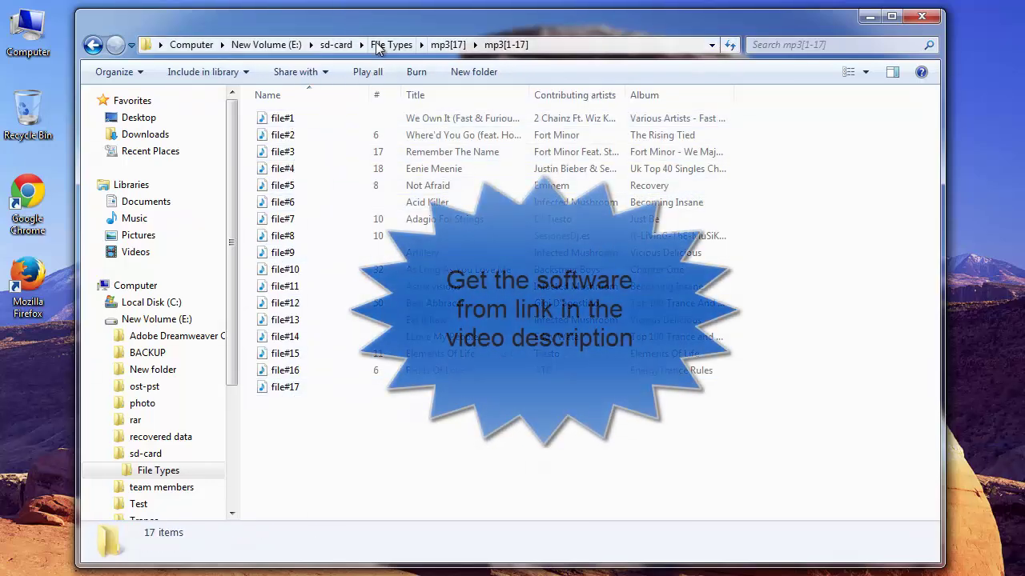
{"action": "left_click", "coordinate": [383, 48]}
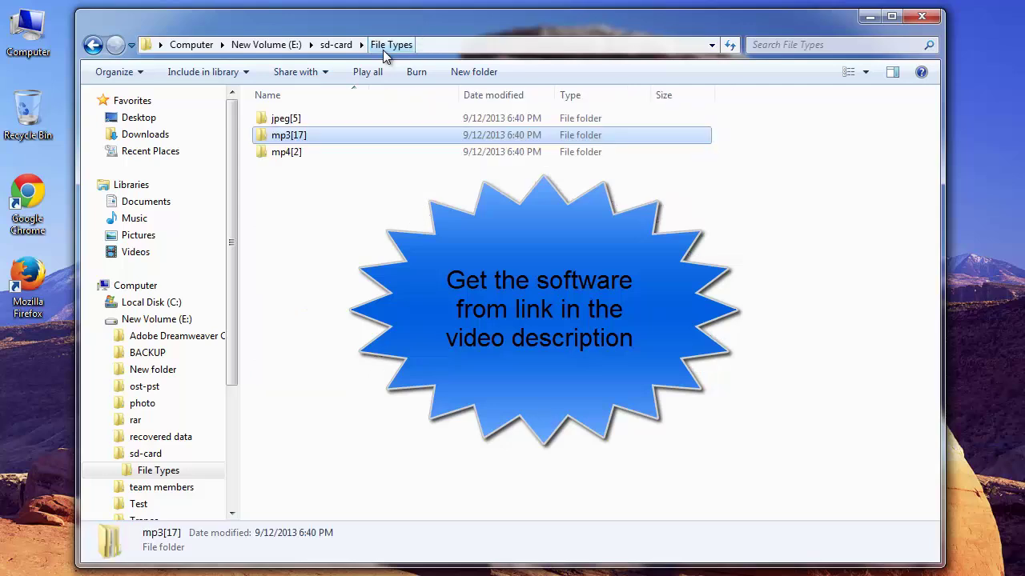
{"action": "double_click", "coordinate": [294, 152]}
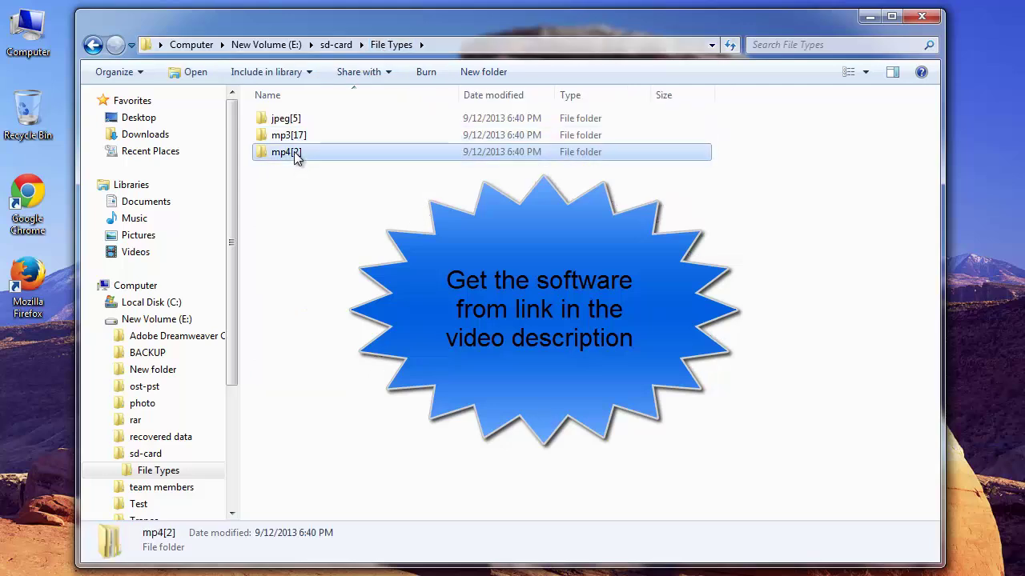
{"action": "double_click", "coordinate": [290, 118]}
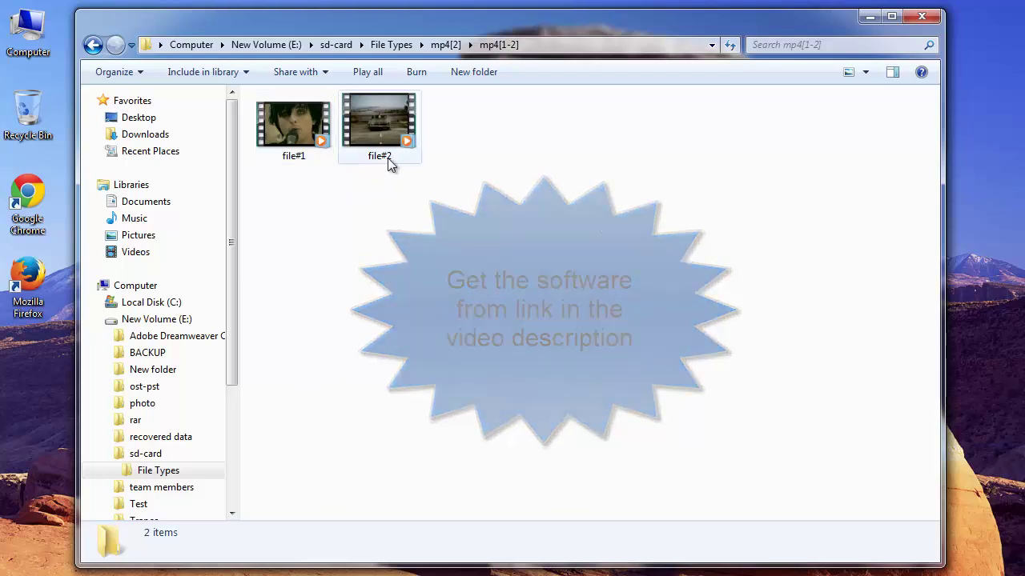
{"action": "left_click", "coordinate": [392, 45]}
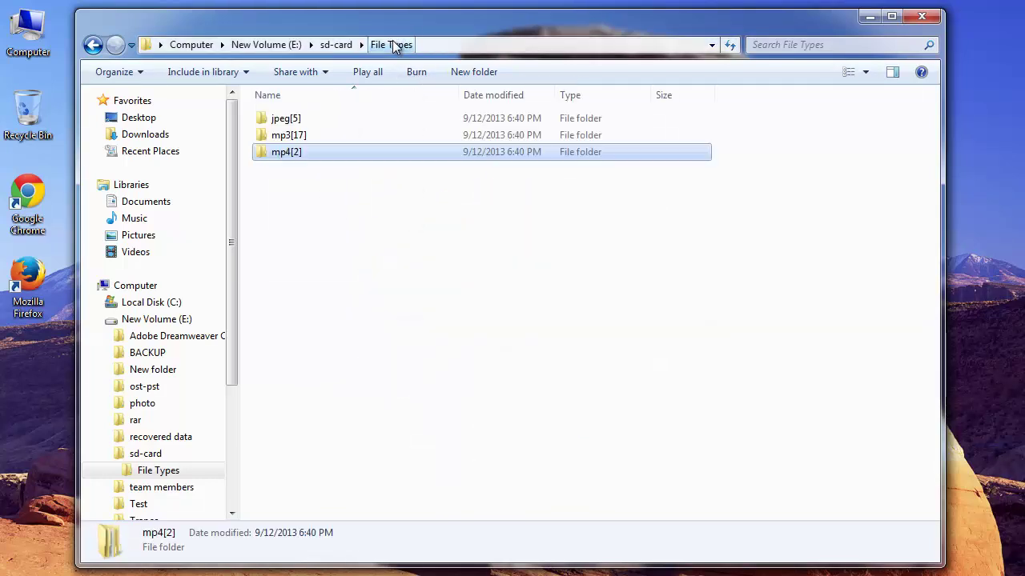